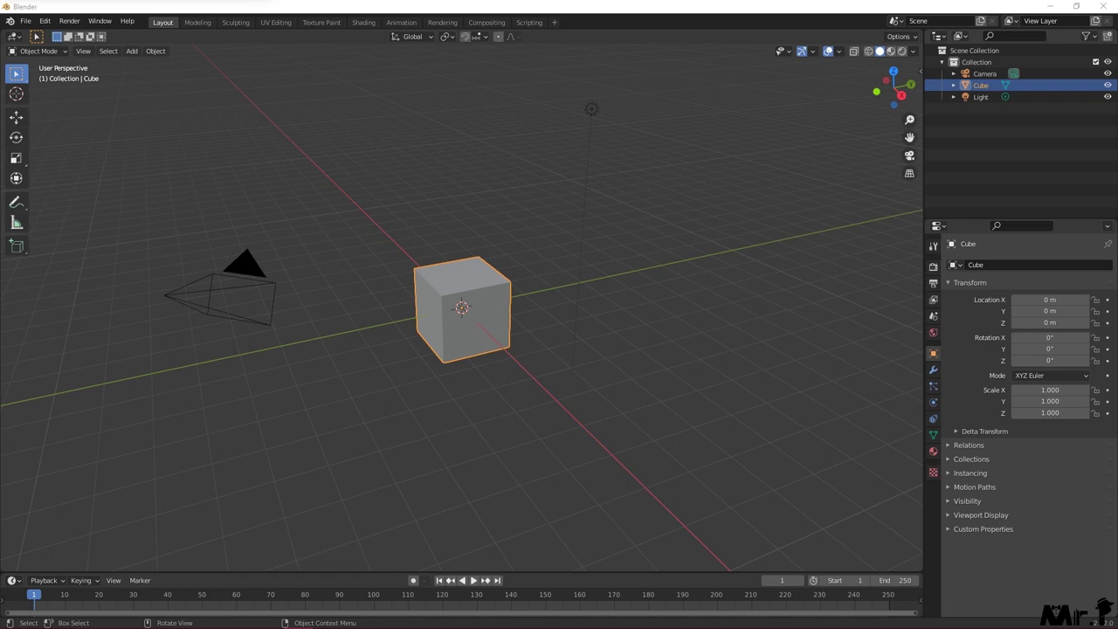
Set the cube's dimensions to 72 × 72 × 7 m in the sidebar.
{"action": "key", "text": "n"}
{"action": "left_click", "coordinate": [794, 251]}
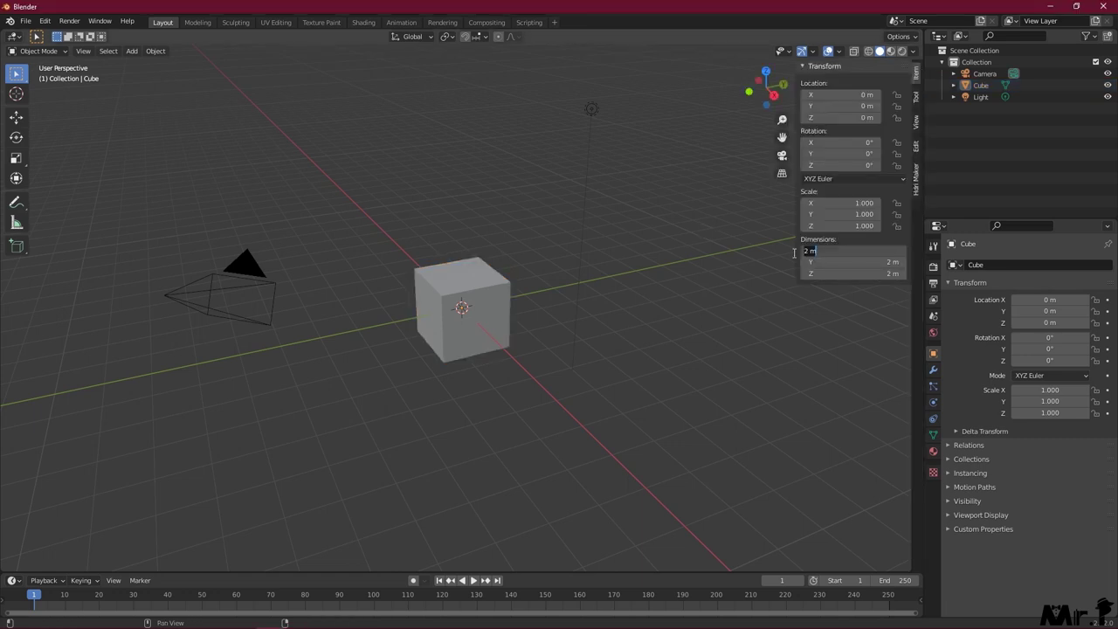
{"action": "left_click", "coordinate": [882, 250]}
{"action": "type", "text": "72"}
{"action": "key", "text": "Return"}
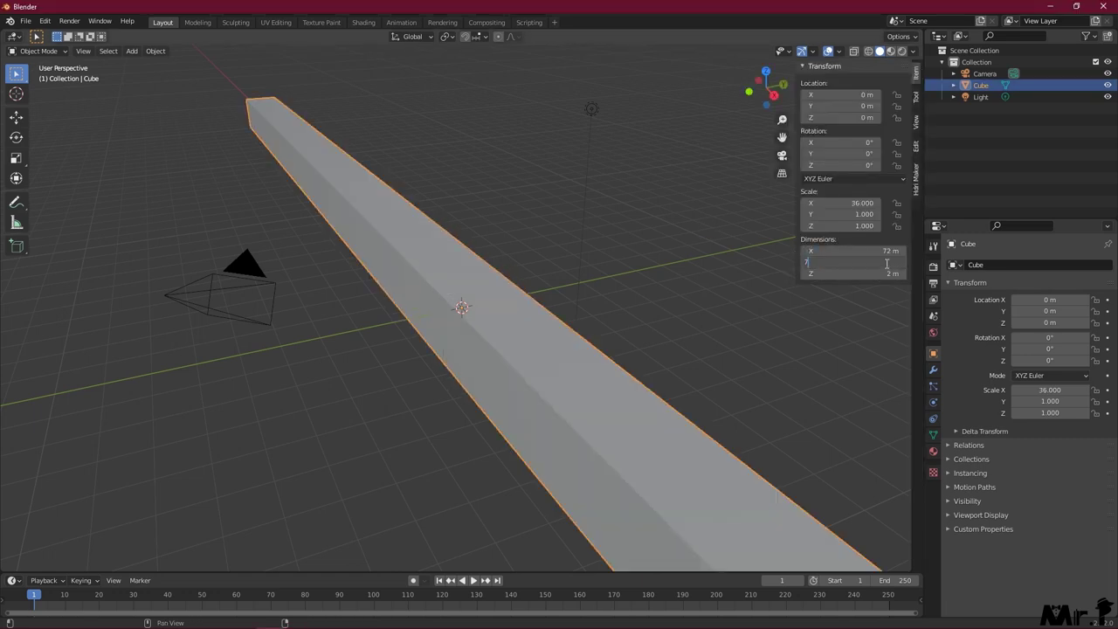
{"action": "type", "text": "2"}
{"action": "key", "text": "Return"}
{"action": "left_click", "coordinate": [879, 275]}
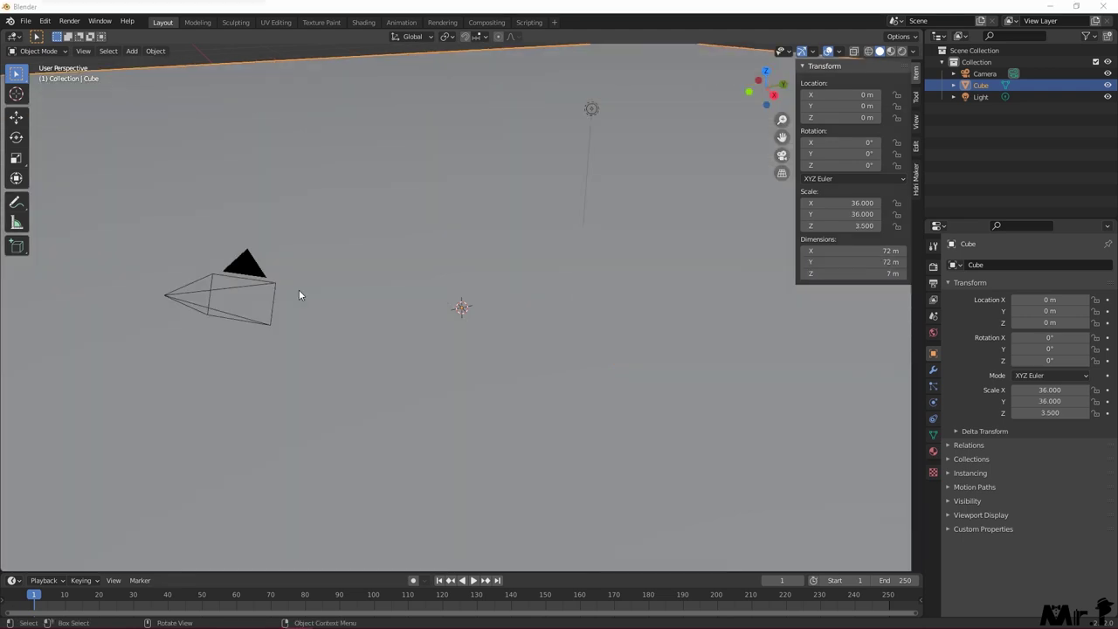
In Edit Mode, move the whole mesh up along Z so its bottom rests at ground level.
{"action": "scroll", "coordinate": [677, 286], "scroll_direction": "down", "scroll_amount": 5}
{"action": "key", "text": "KP_1"}
{"action": "scroll", "coordinate": [601, 256], "scroll_direction": "up", "scroll_amount": 2}
{"action": "type", "text": "WALLS"}
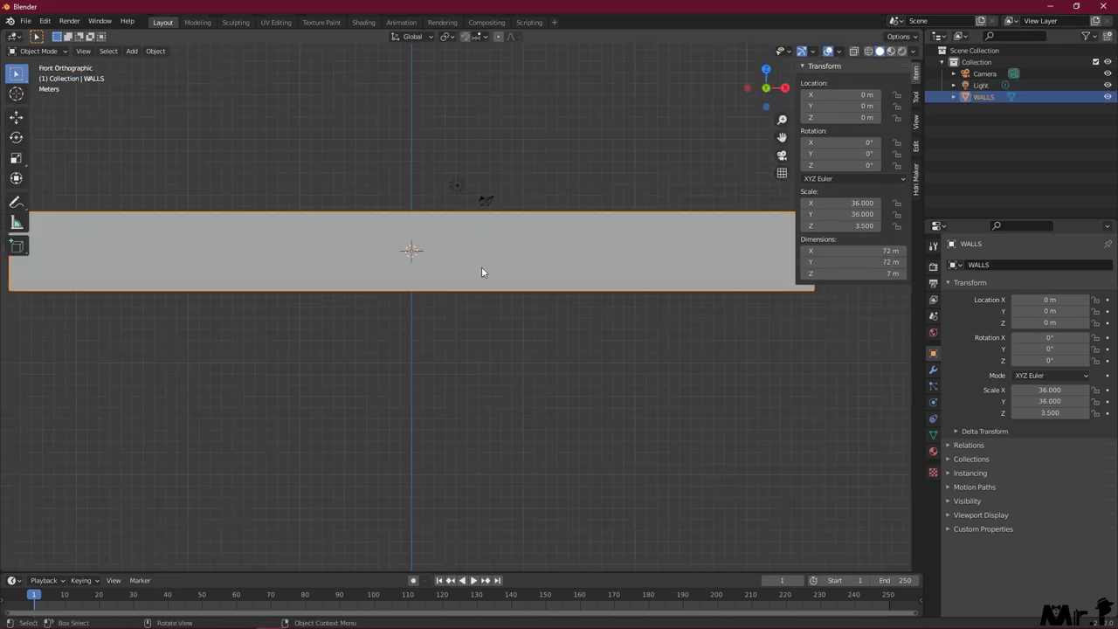
{"action": "key", "text": "Tab"}
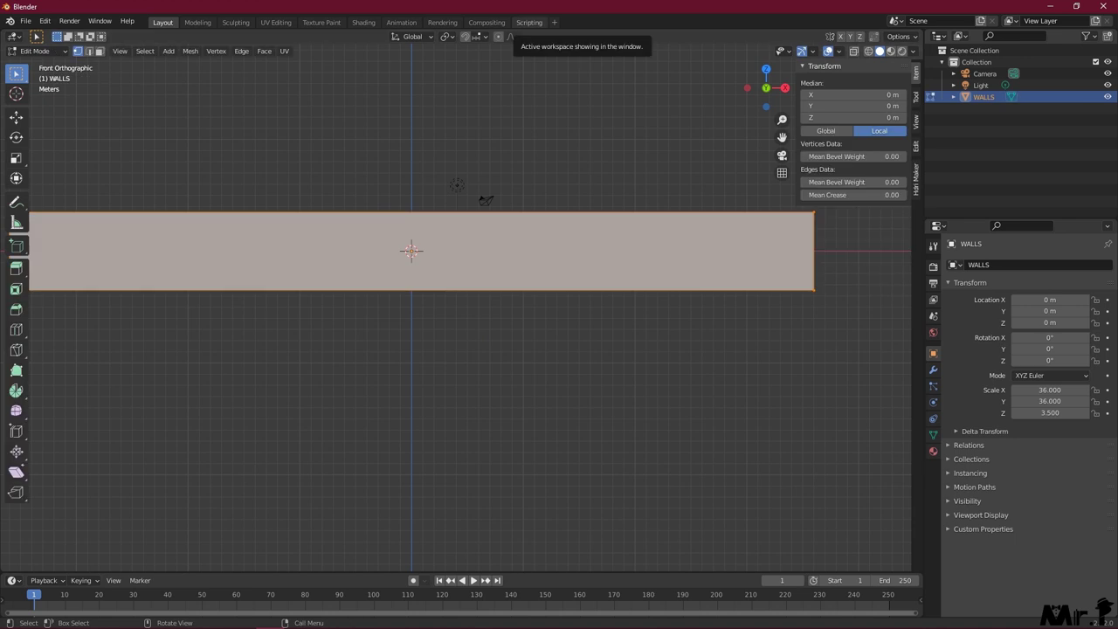
{"action": "scroll", "coordinate": [388, 251], "scroll_direction": "up", "scroll_amount": 3}
{"action": "key", "text": "a"}
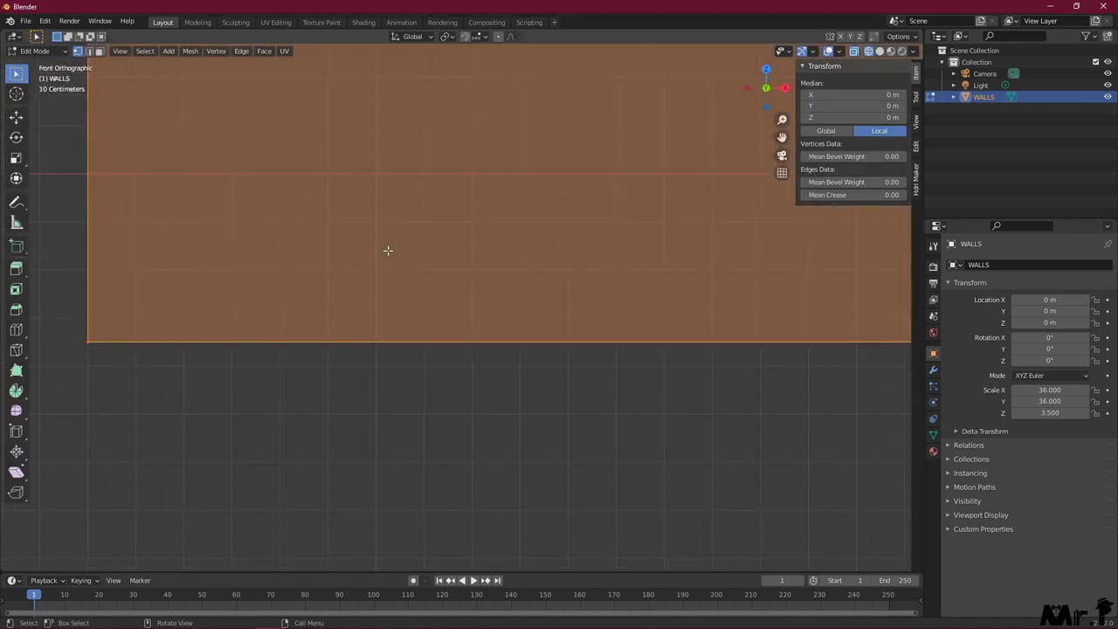
{"action": "key", "text": "g"}
{"action": "key", "text": "z"}
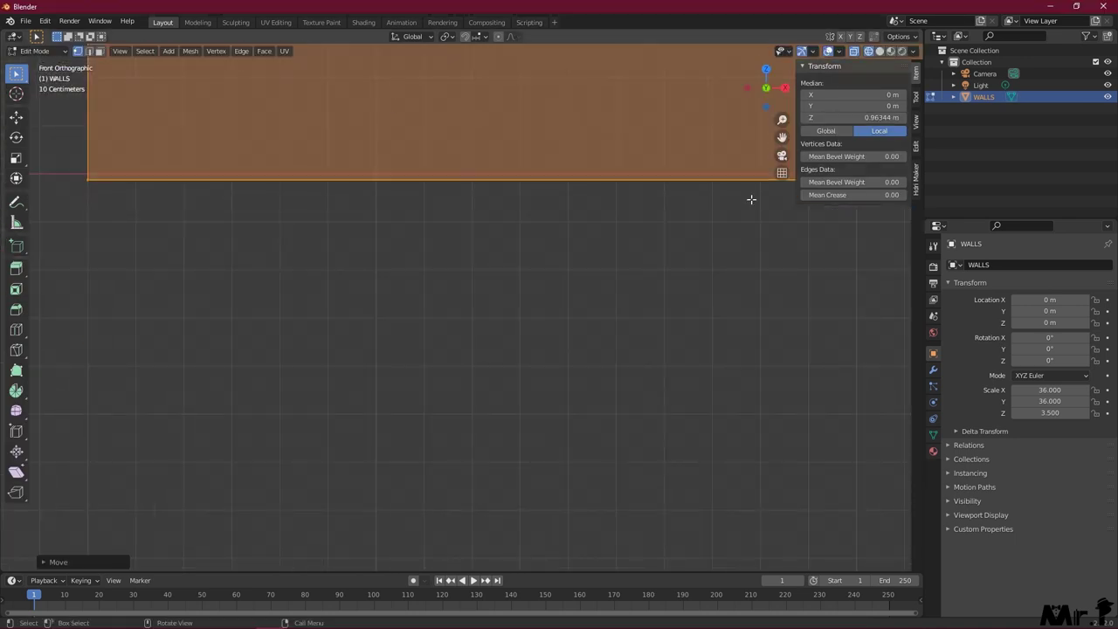
{"action": "key", "text": "alt+a"}
{"action": "middle_click_drag", "start_coordinate": [751, 199], "coordinate": [684, 205]}
Return to Object Mode and apply the walls' scale.
{"action": "key", "text": "alt+z"}
{"action": "key", "text": "ctrl+a"}
{"action": "left_click", "coordinate": [551, 224]}
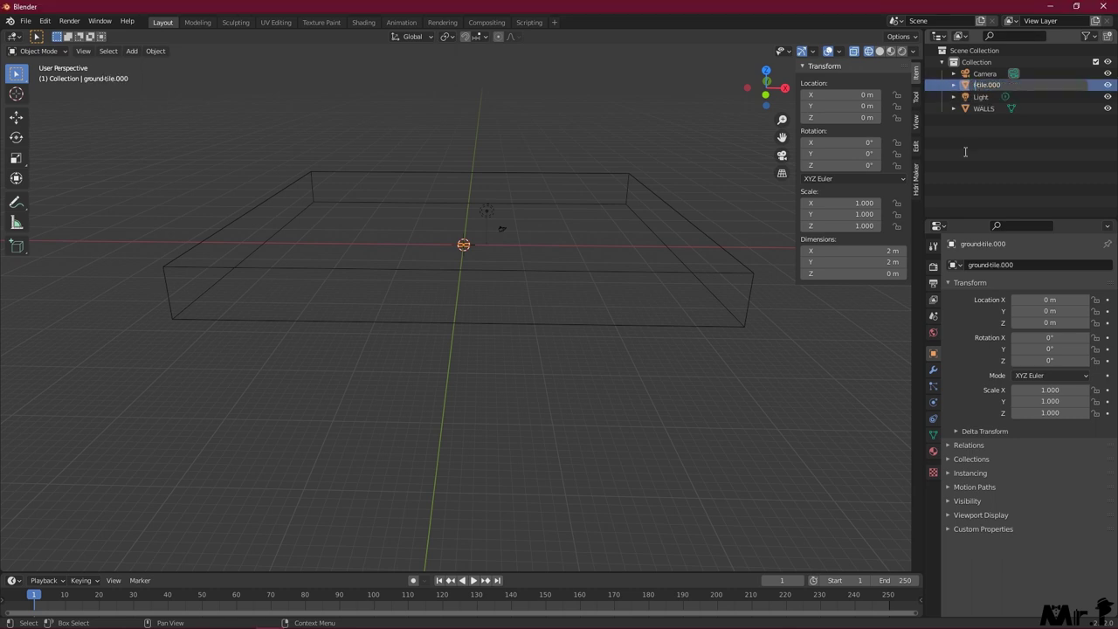
Scale the plane by 4 to 8 m and apply its scale.
{"action": "type", "text": "s4"}
{"action": "key", "text": "Return"}
{"action": "key", "text": "ctrl+a"}
Extrude the tile's face 0.1 m downward into a thin slab.
{"action": "key", "text": "Tab"}
{"action": "key", "text": "KP_1"}
{"action": "key", "text": "e"}
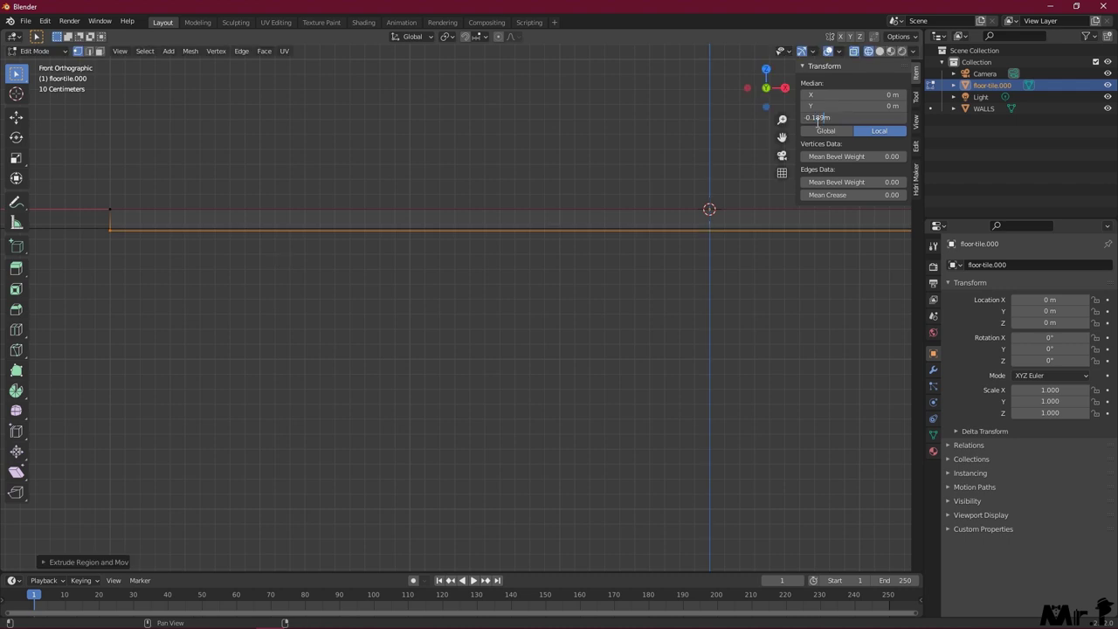
{"action": "key", "text": "Return"}
Bevel the tile's top boundary edges and adjust the bevel segment count.
{"action": "mouse_move", "coordinate": [489, 262]}
{"action": "middle_mouse_down"}
{"action": "mouse_move", "coordinate": [431, 294]}
{"action": "mouse_move", "coordinate": [409, 198]}
{"action": "middle_mouse_up"}
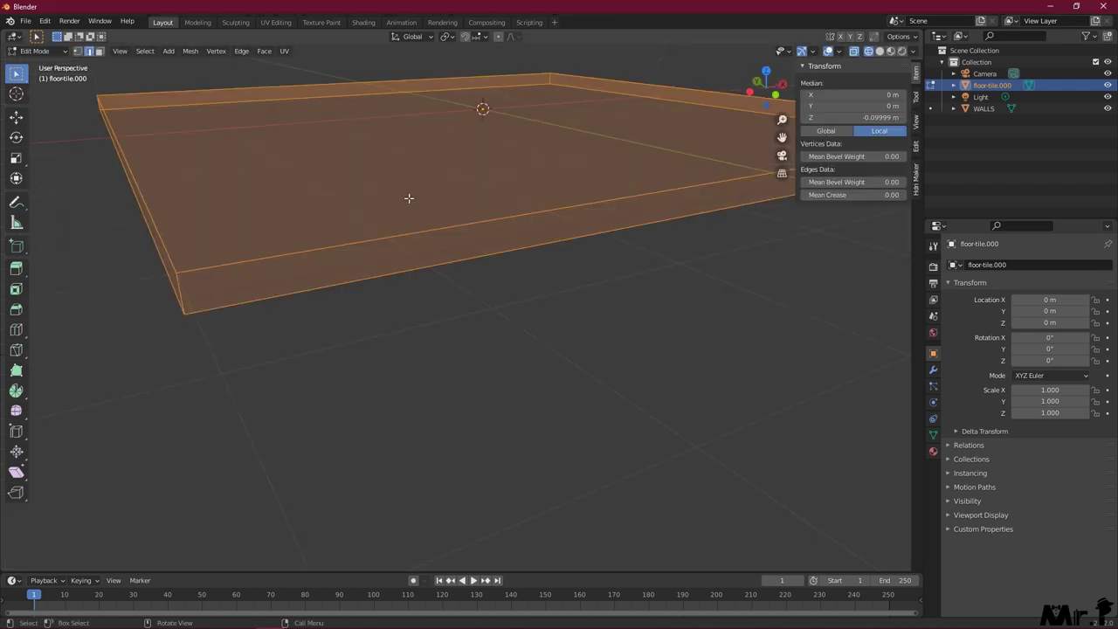
{"action": "left_click", "coordinate": [369, 219], "text": "alt"}
{"action": "key", "text": "ctrl+b"}
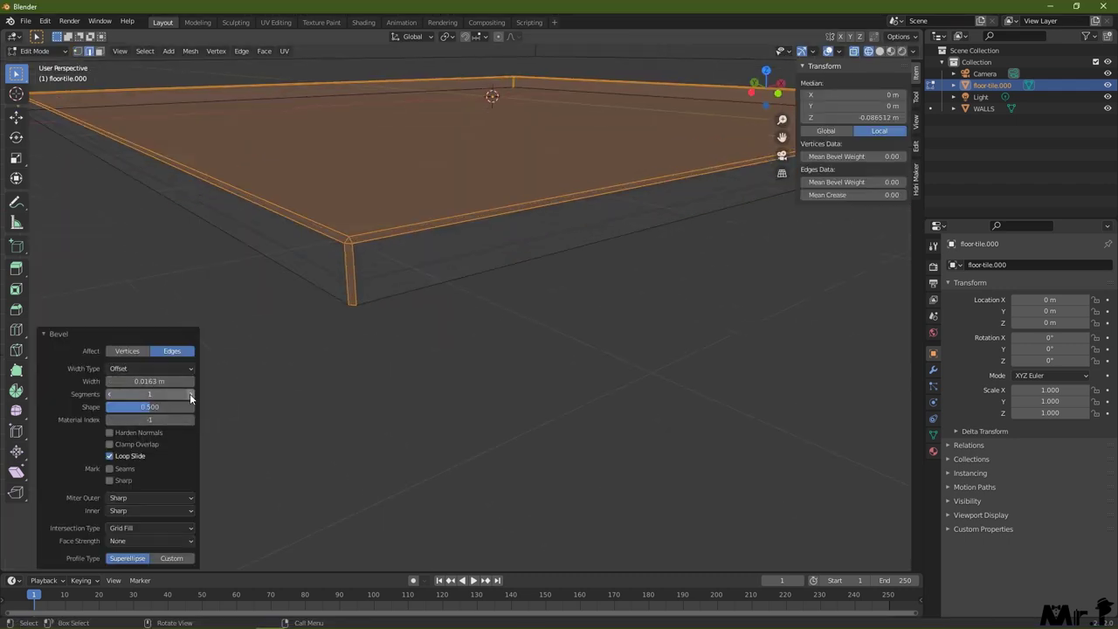
{"action": "left_click", "coordinate": [189, 393]}
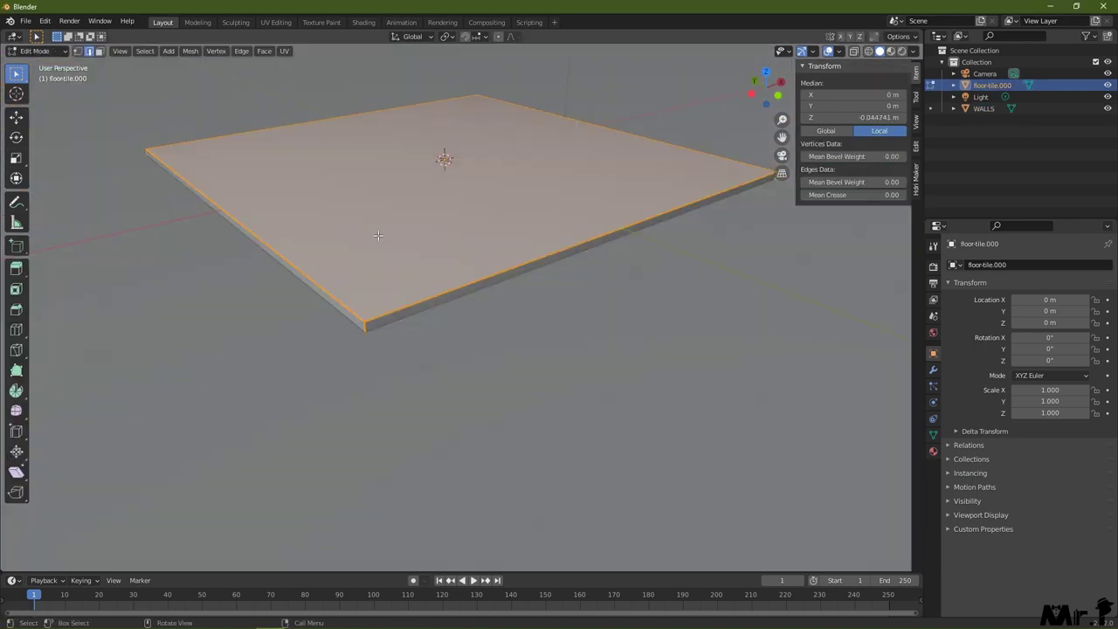
{"action": "right_click", "coordinate": [262, 460]}
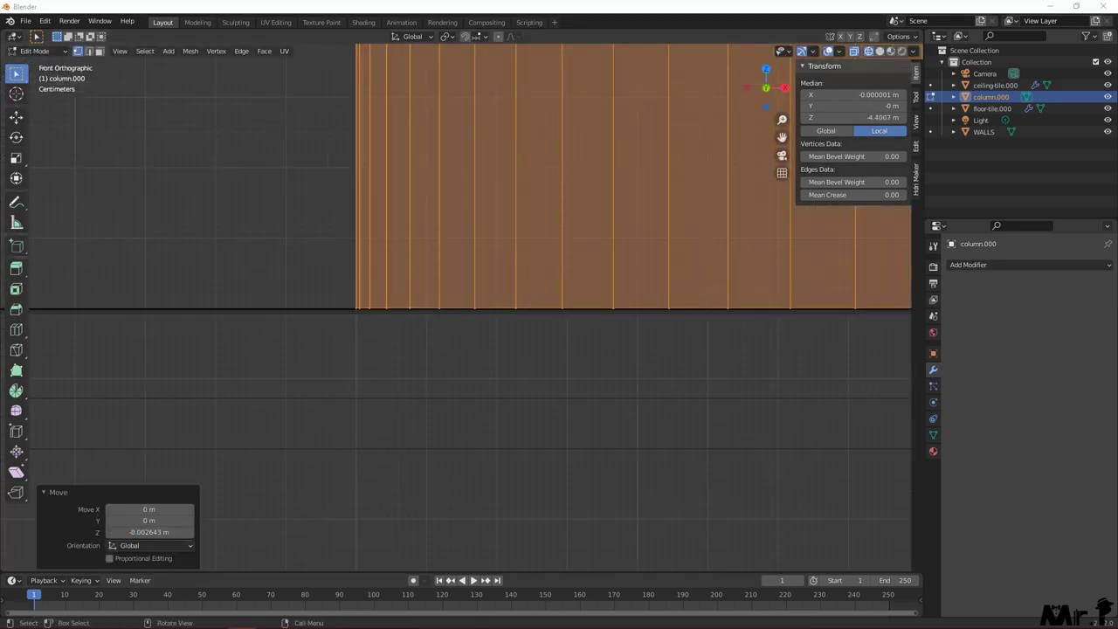
Select the linked column mesh, clear it, and switch to vertex then edge selection at its top.
{"action": "key", "text": "ctrl+l"}
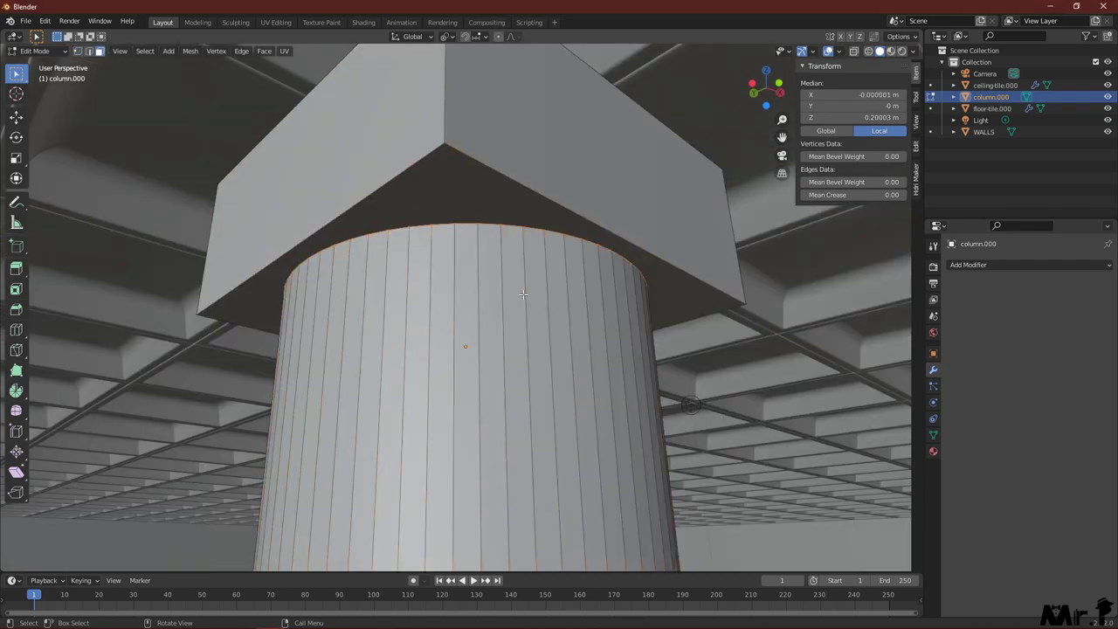
{"action": "key", "text": "1"}
{"action": "key", "text": "alt+a"}
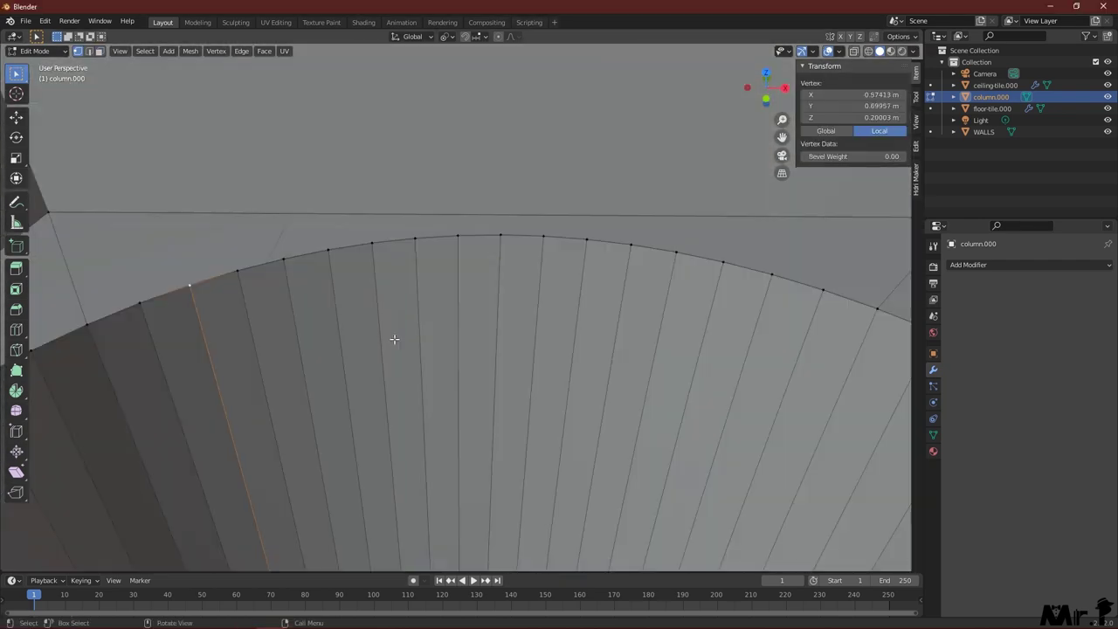
{"action": "middle_click_drag", "start_coordinate": [493, 221], "coordinate": [416, 252]}
{"action": "key", "text": "2"}
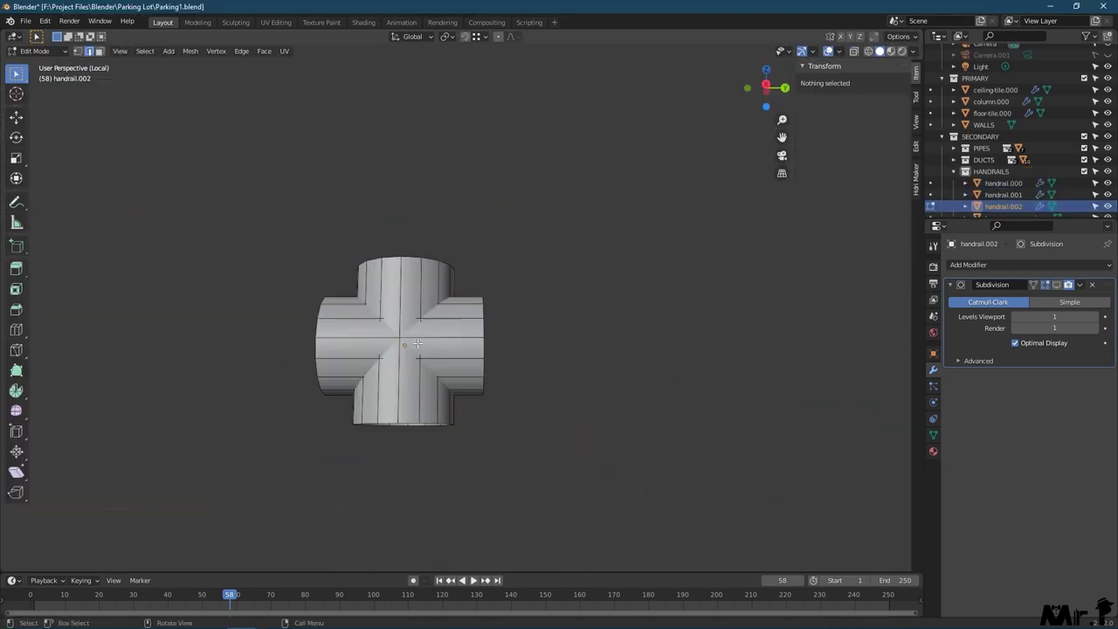
Move the connector's left-side vertex to tidy the tube joint.
{"action": "middle_click_drag", "start_coordinate": [457, 206], "coordinate": [230, 333]}
{"action": "left_click", "coordinate": [229, 333]}
{"action": "key", "text": "g"}
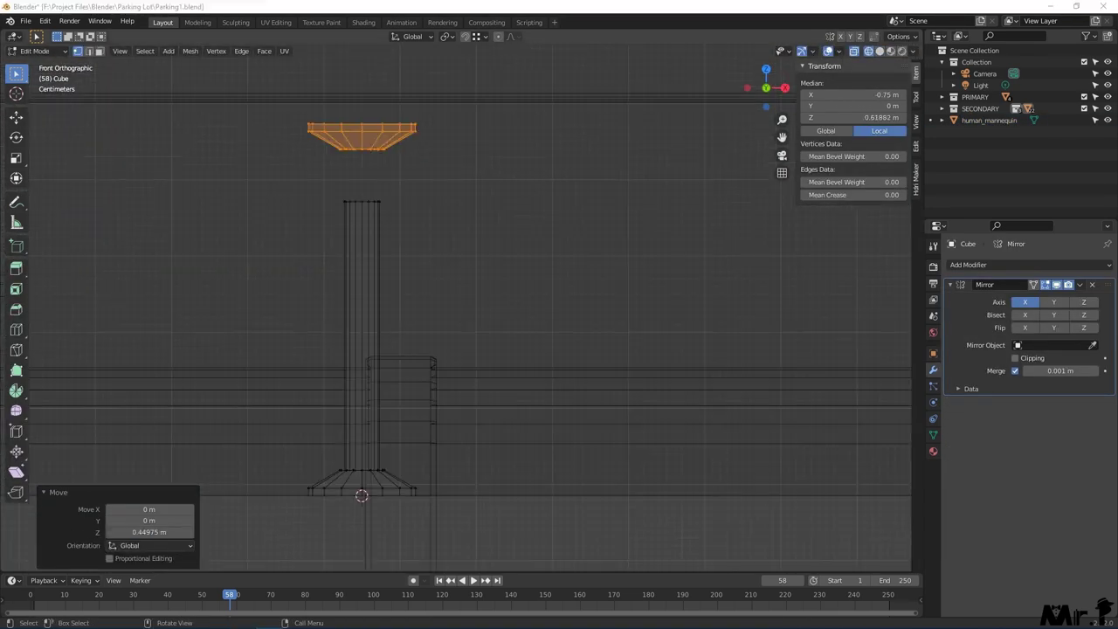
Orbit the view around the lamp fixture.
{"action": "middle_click_drag", "start_coordinate": [489, 367], "coordinate": [507, 496]}
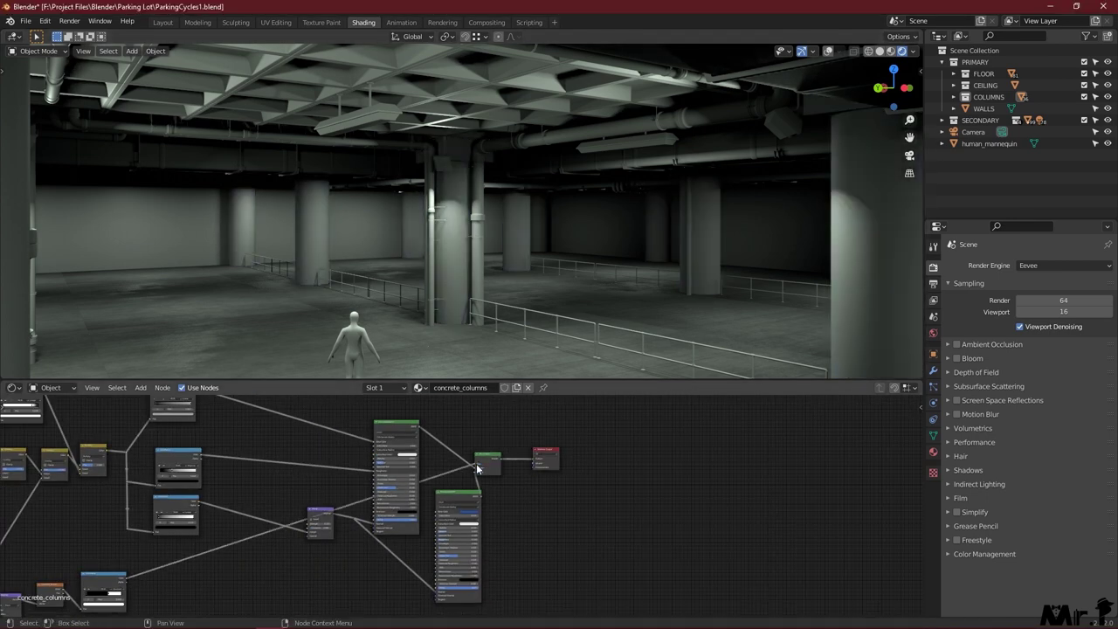
Switch to Solid shading, orbit the garage, and select WALLS to show its concrete_walls material.
{"action": "scroll", "coordinate": [476, 463], "scroll_direction": "up", "scroll_amount": 3}
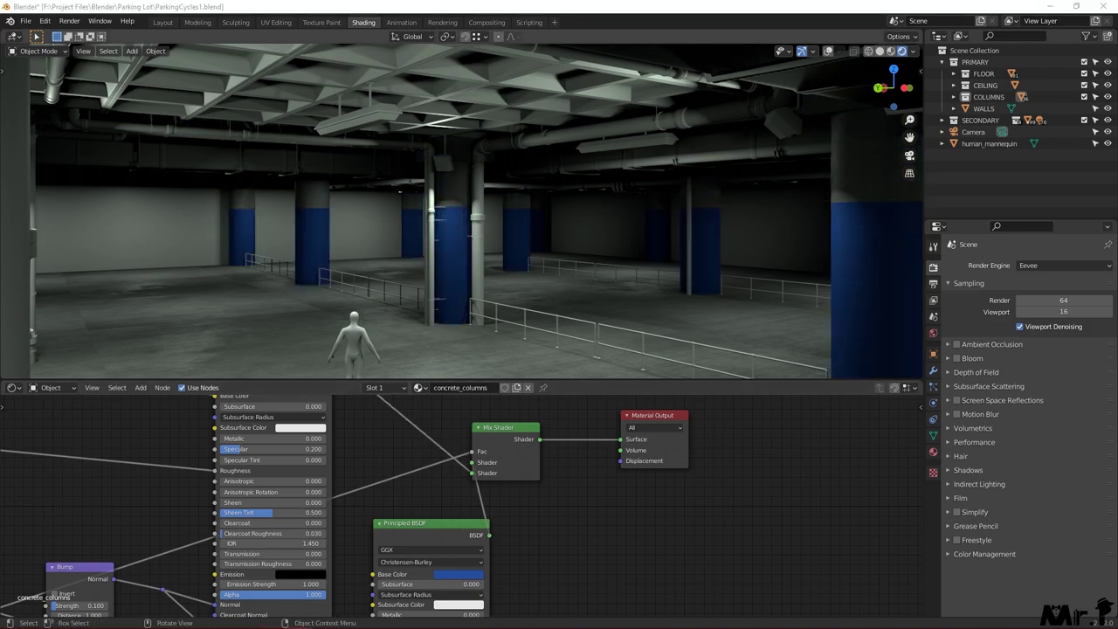
{"action": "key", "text": "z"}
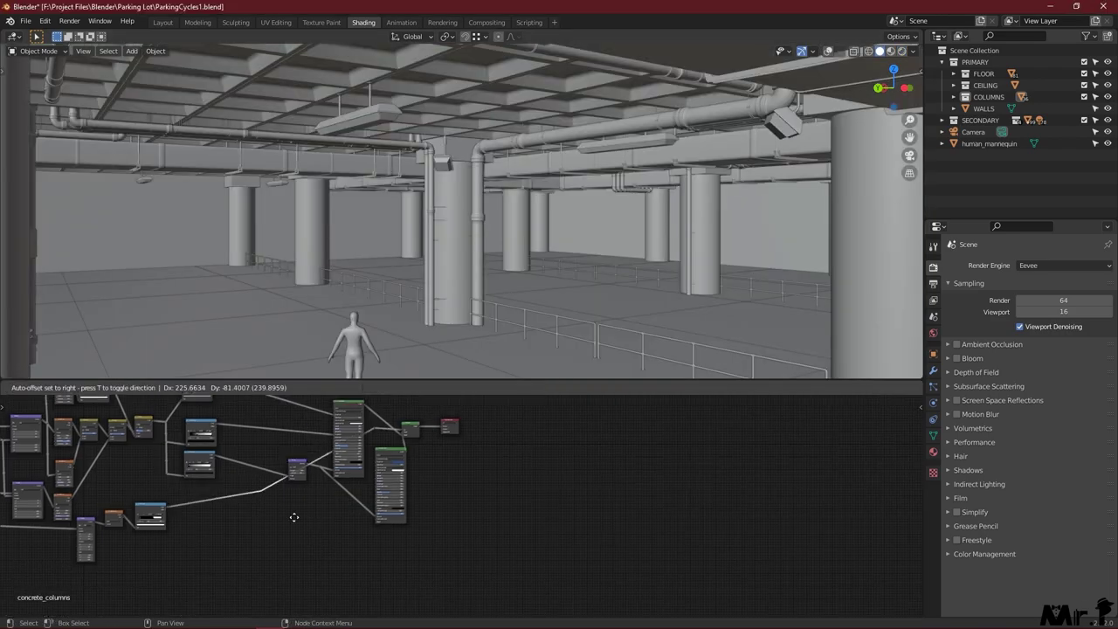
{"action": "scroll", "coordinate": [425, 417], "scroll_direction": "up", "scroll_amount": 6}
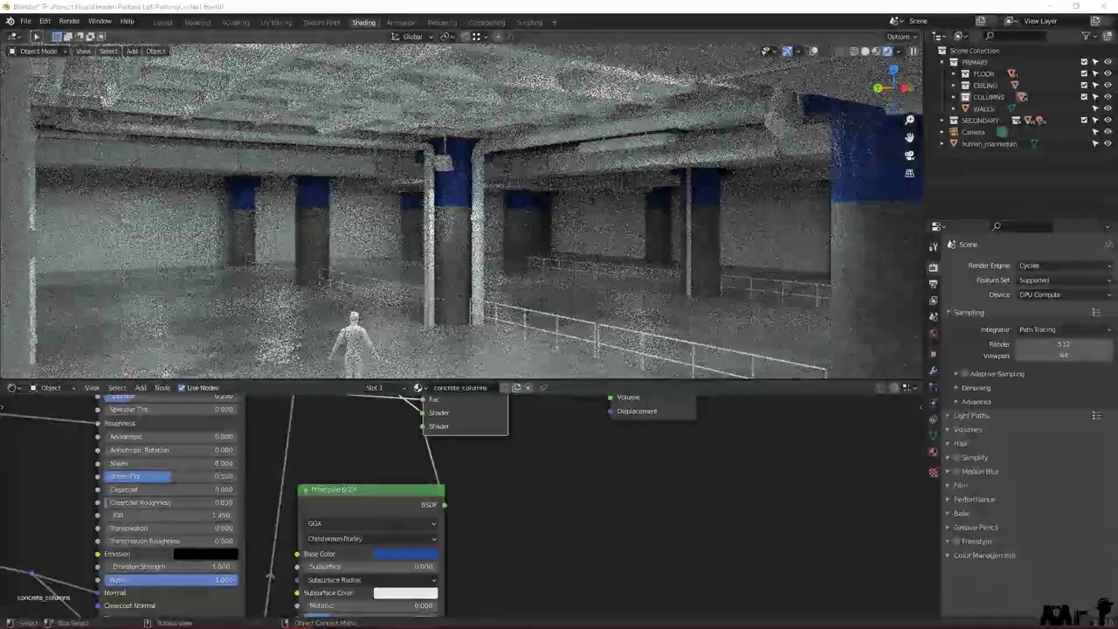
{"action": "middle_click_drag", "start_coordinate": [490, 304], "coordinate": [486, 275]}
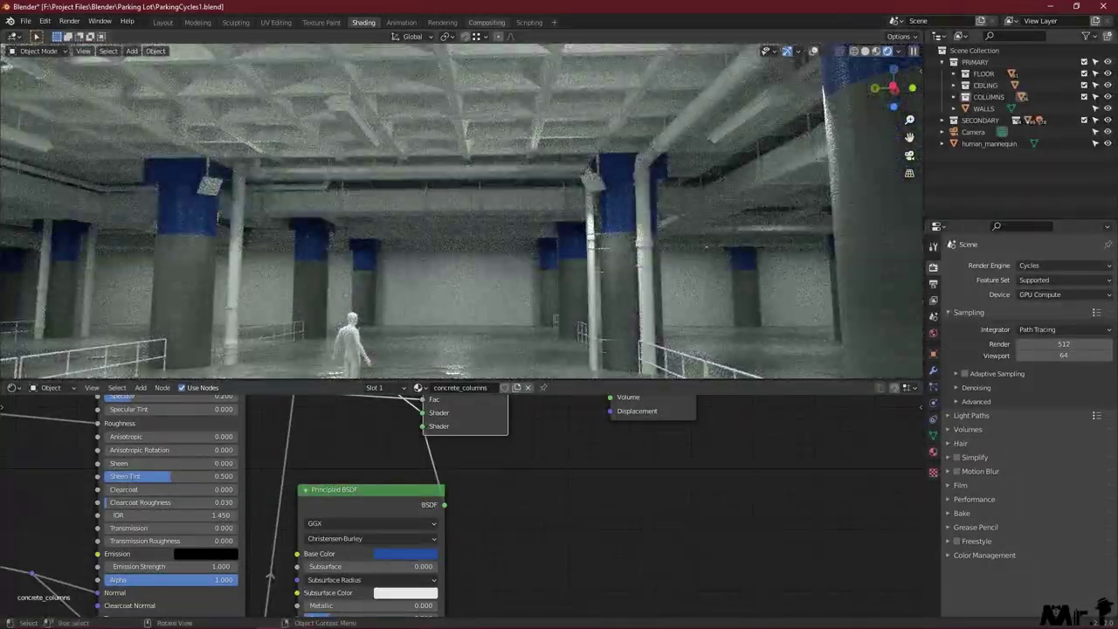
{"action": "left_click", "coordinate": [983, 109]}
{"action": "left_click", "coordinate": [420, 387]}
{"action": "left_click", "coordinate": [484, 415]}
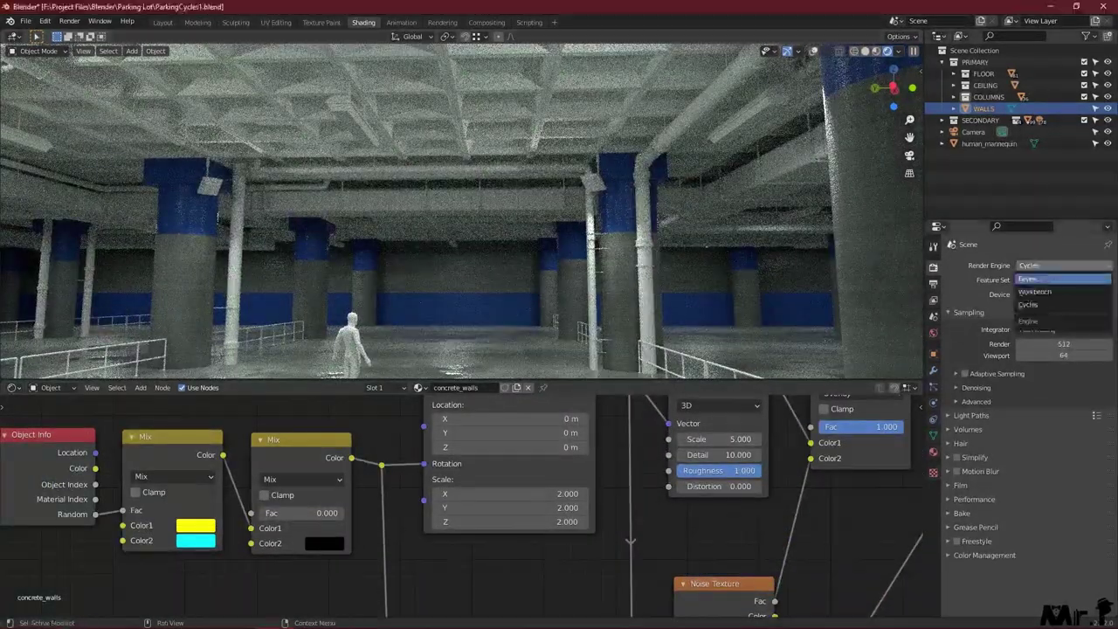
Switch the render engine back to Eevee and show the concrete material nodes.
{"action": "left_click", "coordinate": [1061, 278]}
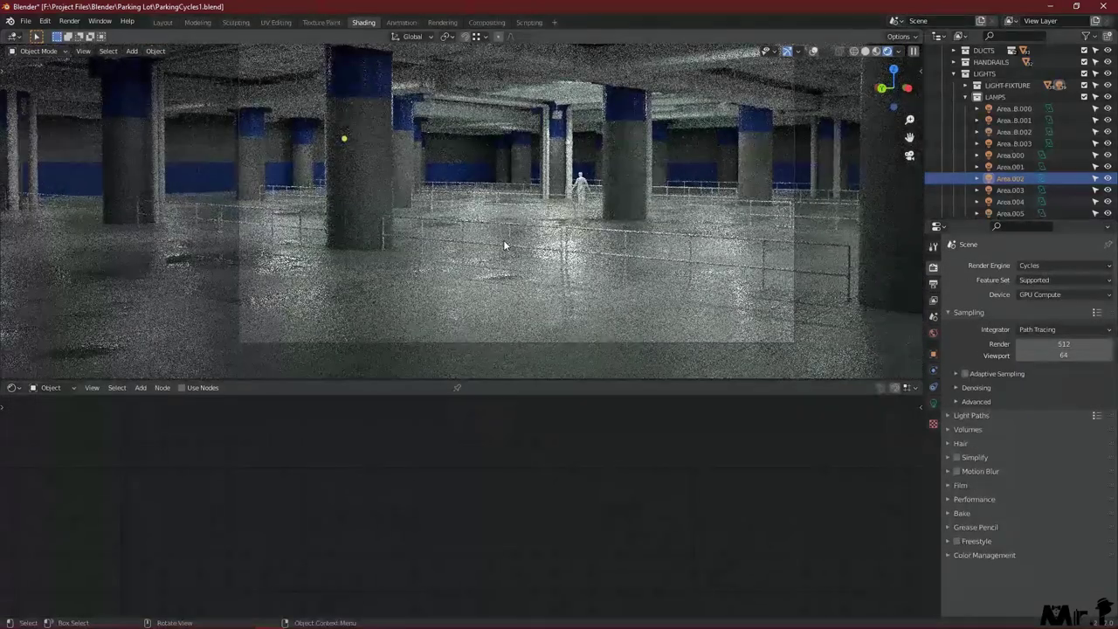
{"action": "left_click", "coordinate": [503, 240]}
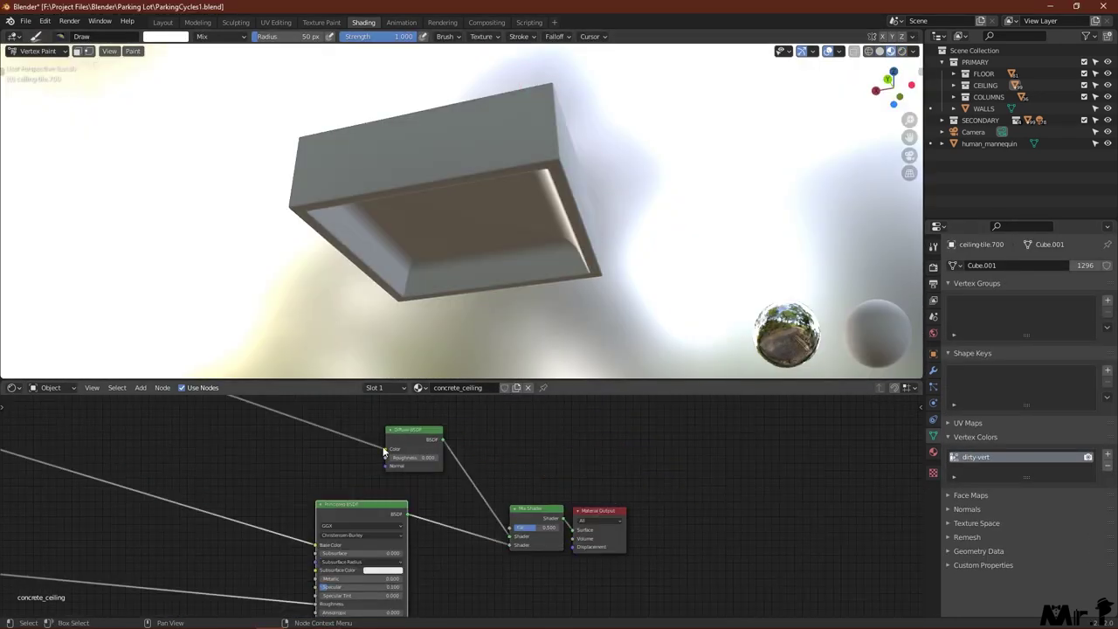
Switch the ceiling tile back to Object Mode.
{"action": "left_click", "coordinate": [38, 67]}
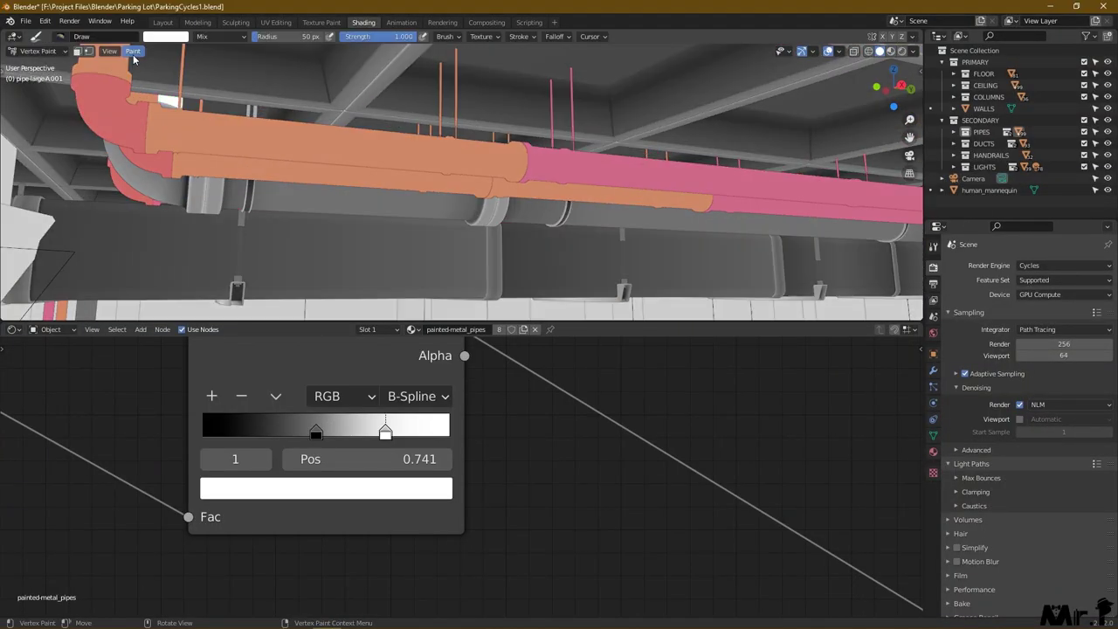
Return the pipes to Object Mode, preview them full-screen, then select a handrail.
{"action": "left_click", "coordinate": [38, 51]}
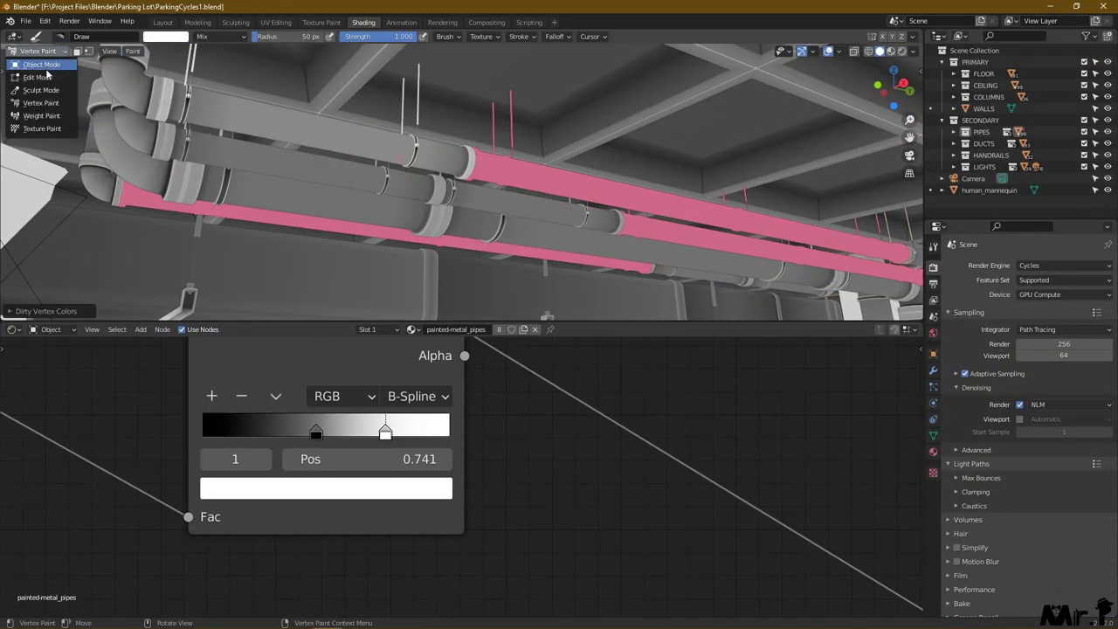
{"action": "left_click", "coordinate": [42, 65]}
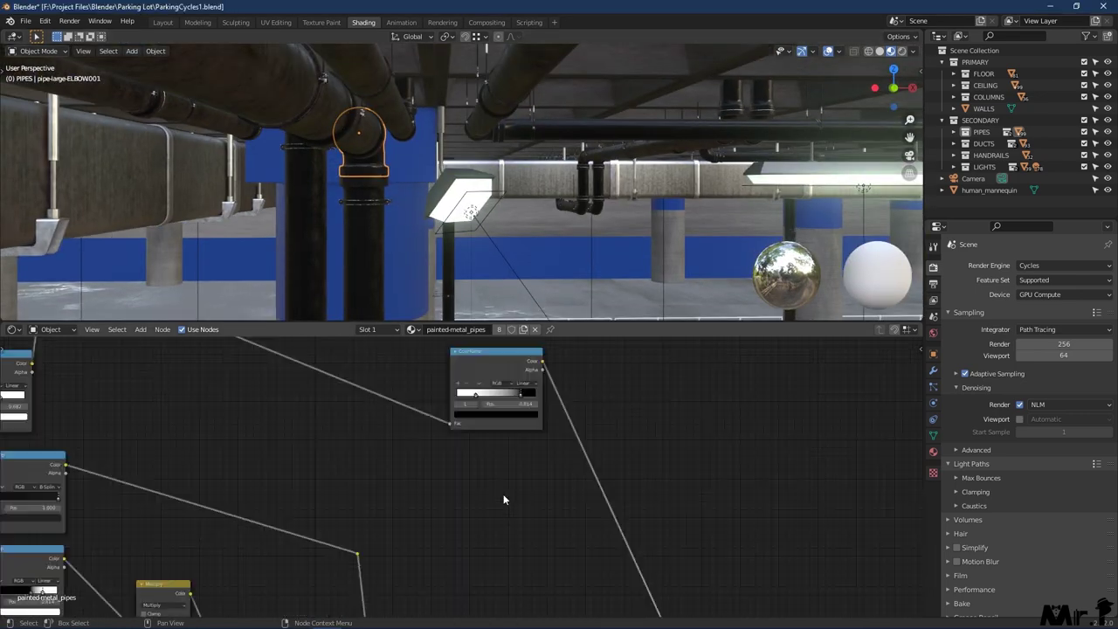
{"action": "key", "text": "ctrl+alt+space"}
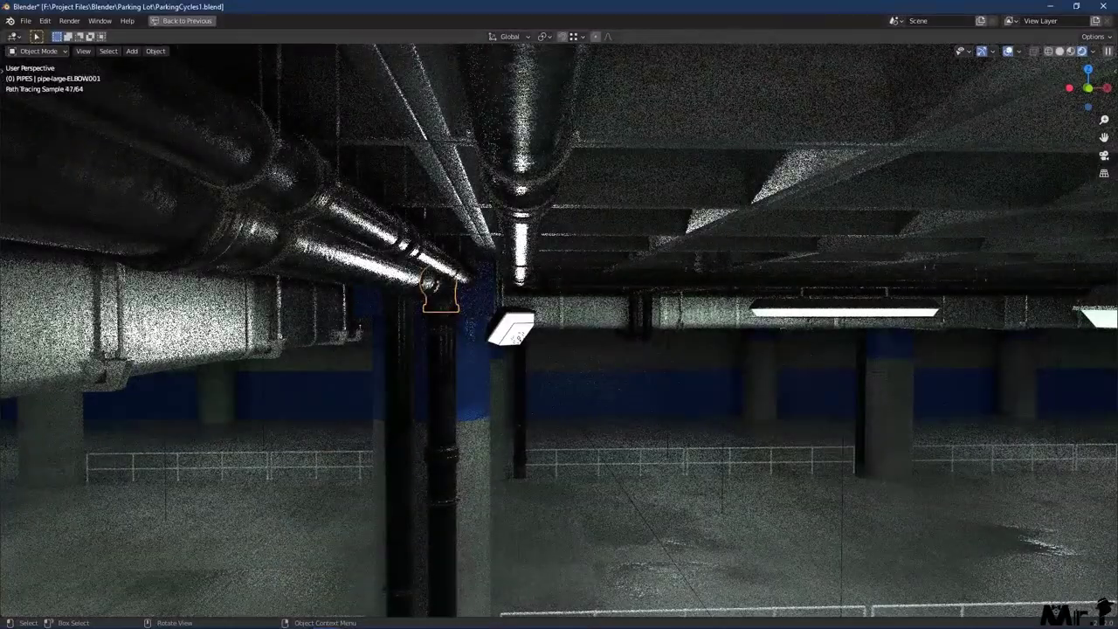
{"action": "key", "text": "ctrl+alt+space"}
{"action": "left_click", "coordinate": [364, 215]}
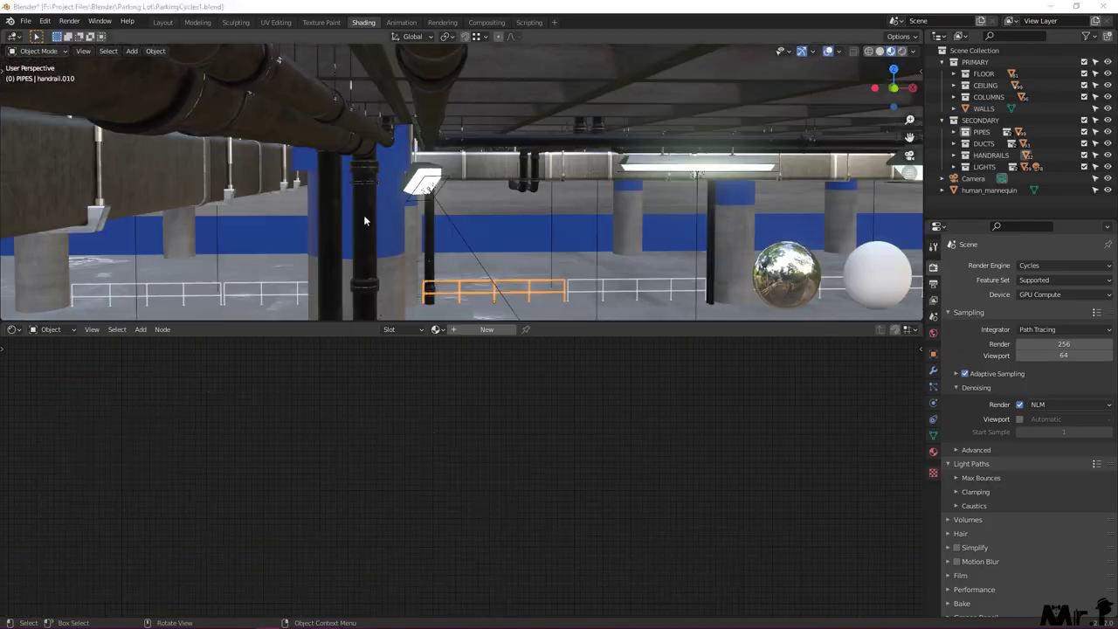
Isolate handrail.024 in local view and bisect a straight cut across its post.
{"action": "key", "text": "KP_Decimal"}
{"action": "key", "text": "KP_Divide"}
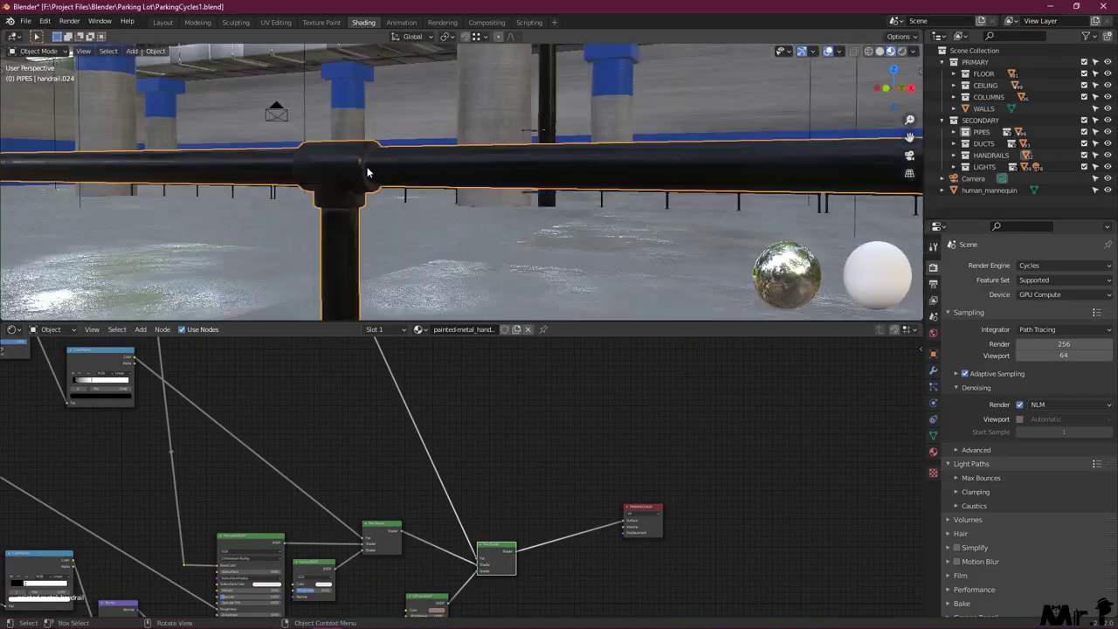
{"action": "key", "text": "Tab"}
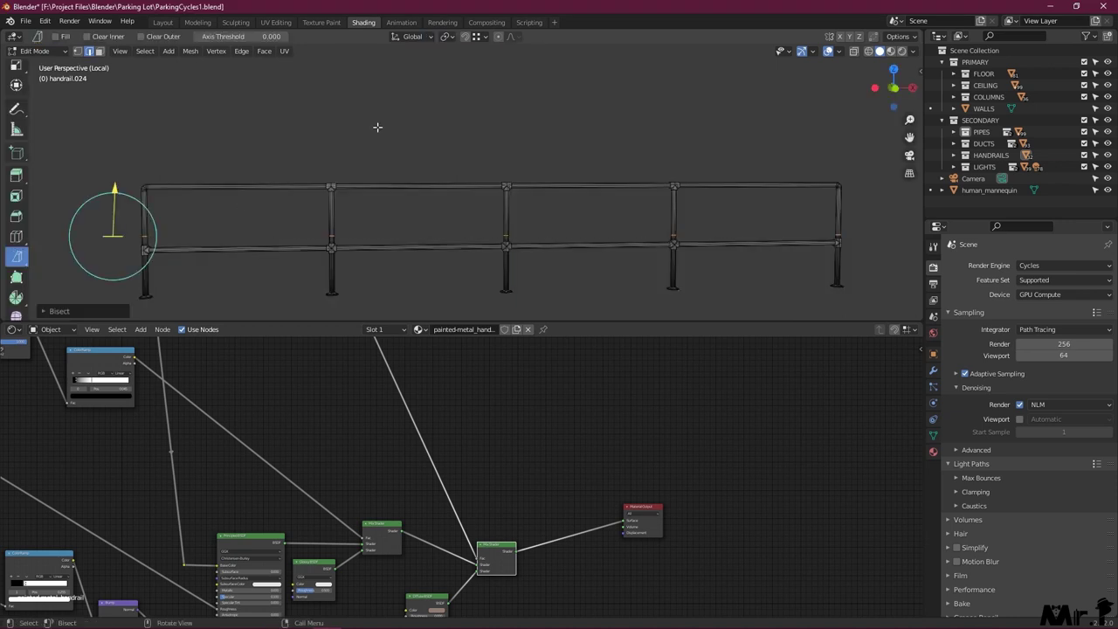
{"action": "left_click_drag", "start_coordinate": [136, 219], "coordinate": [720, 213]}
{"action": "scroll", "coordinate": [719, 214], "scroll_direction": "up", "scroll_amount": 5}
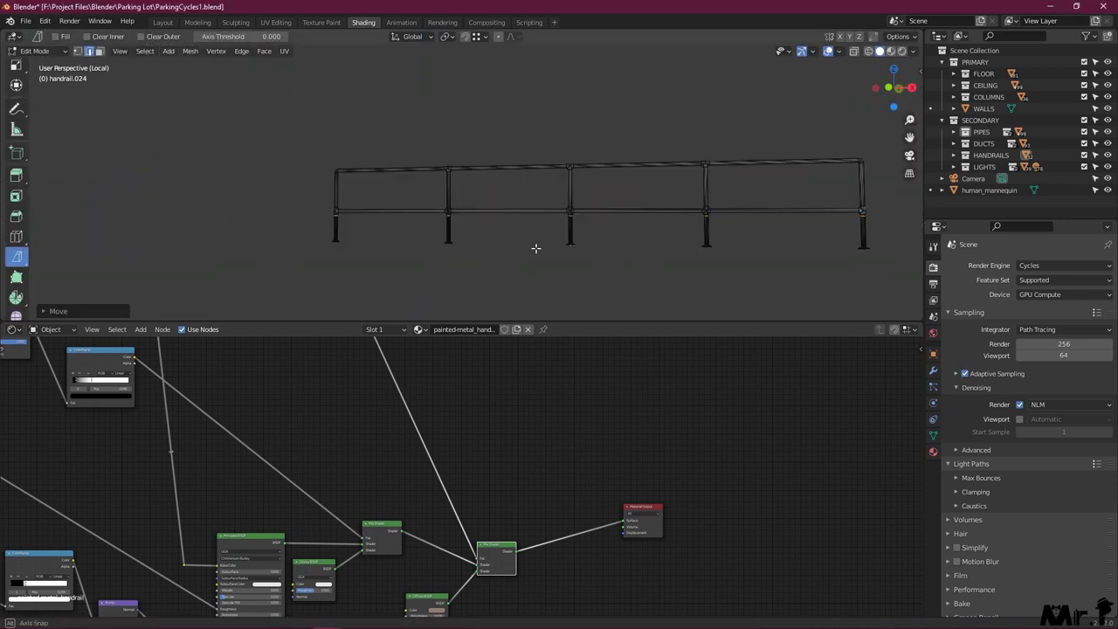
{"action": "scroll", "coordinate": [351, 244], "scroll_direction": "up", "scroll_amount": 4}
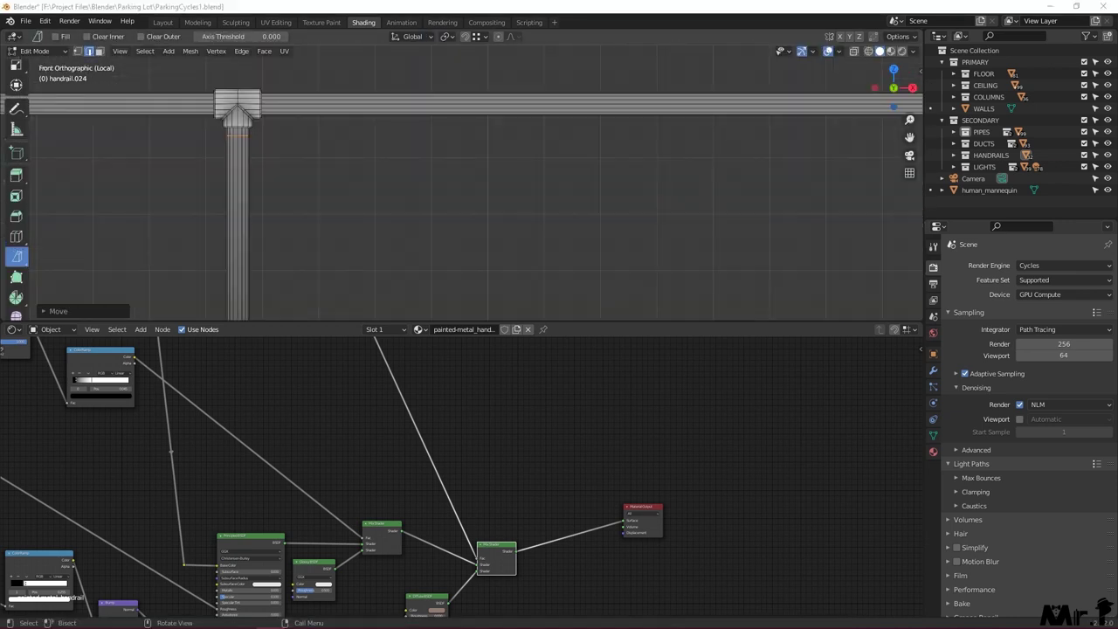
{"action": "key", "text": "g"}
{"action": "key", "text": "g"}
{"action": "scroll", "coordinate": [158, 178], "scroll_direction": "up", "scroll_amount": 5}
Add and slide an edge loop near the rail junction.
{"action": "key", "text": "ctrl+r"}
{"action": "left_click", "coordinate": [590, 239]}
{"action": "middle_click_drag", "start_coordinate": [602, 221], "coordinate": [728, 115], "text": "shift"}
{"action": "key", "text": "g"}
{"action": "key", "text": "g"}
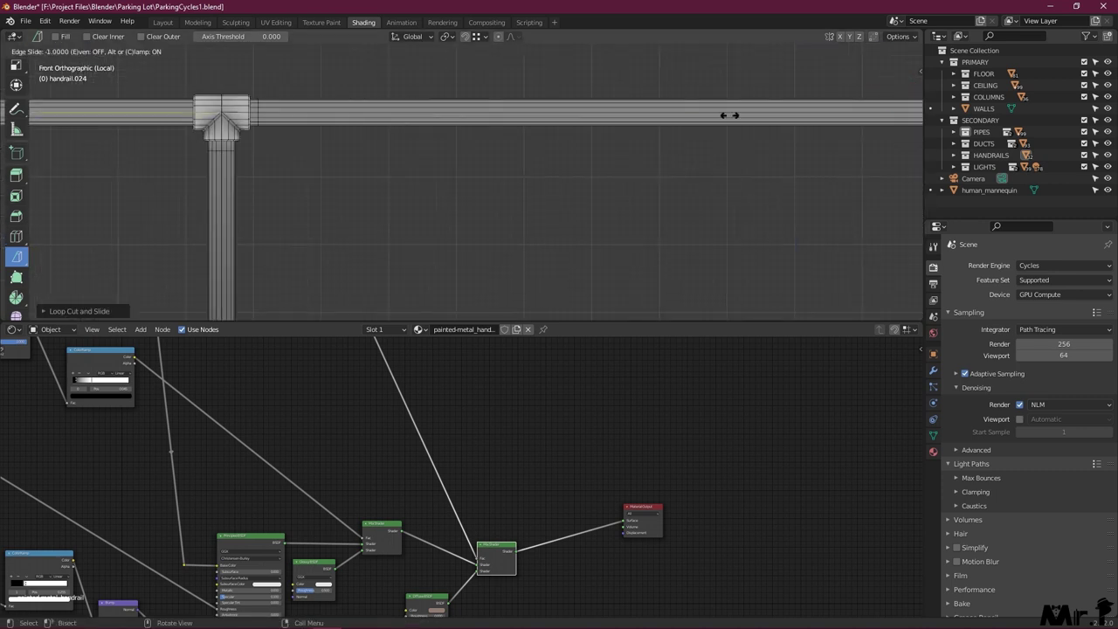
{"action": "middle_click_drag", "start_coordinate": [699, 218], "coordinate": [87, 162], "text": "shift"}
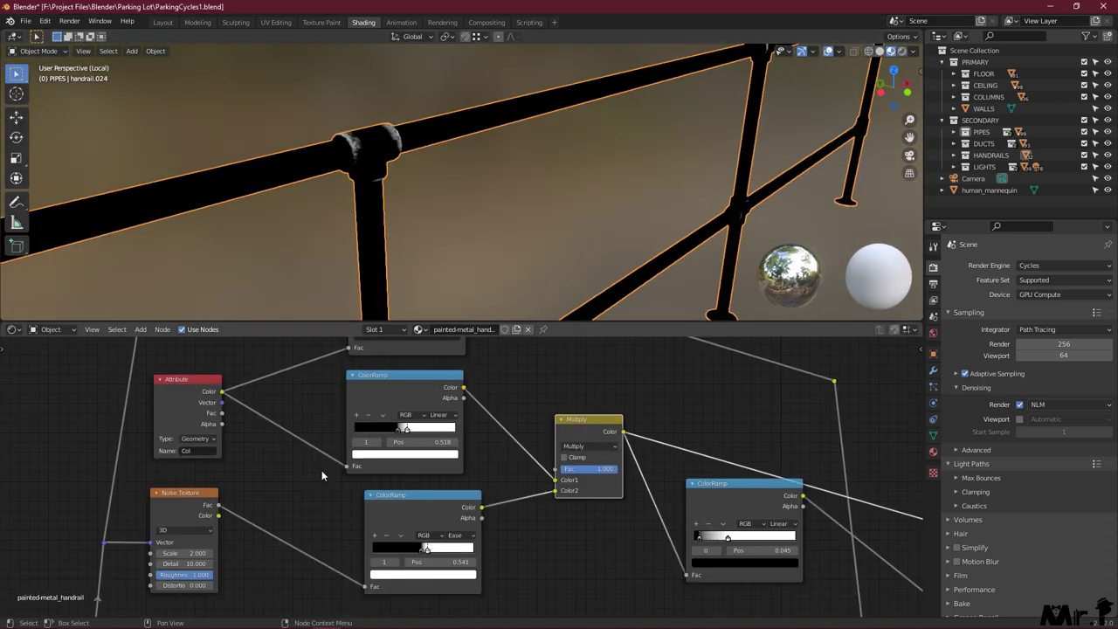
Bring the handrail's ColorRamp nodes into view and switch the viewport to Solid shading.
{"action": "middle_click_drag", "start_coordinate": [321, 470], "coordinate": [445, 455]}
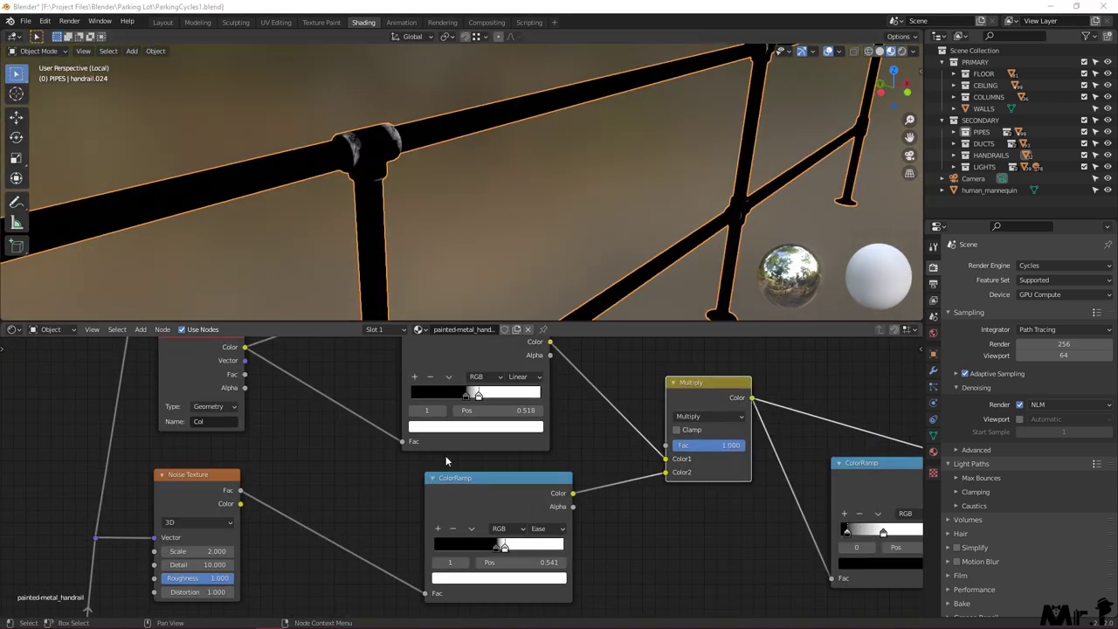
{"action": "scroll", "coordinate": [446, 455], "scroll_direction": "up", "scroll_amount": 4}
{"action": "scroll", "coordinate": [207, 423], "scroll_direction": "down", "scroll_amount": 5}
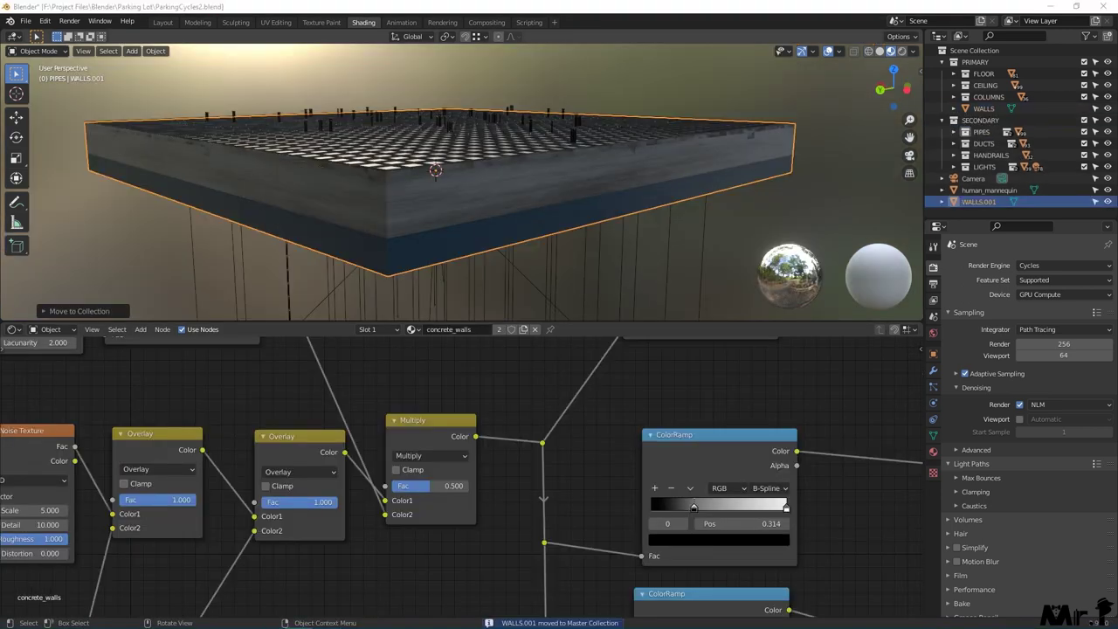
{"action": "left_click", "coordinate": [879, 50]}
{"action": "left_click", "coordinate": [935, 110]}
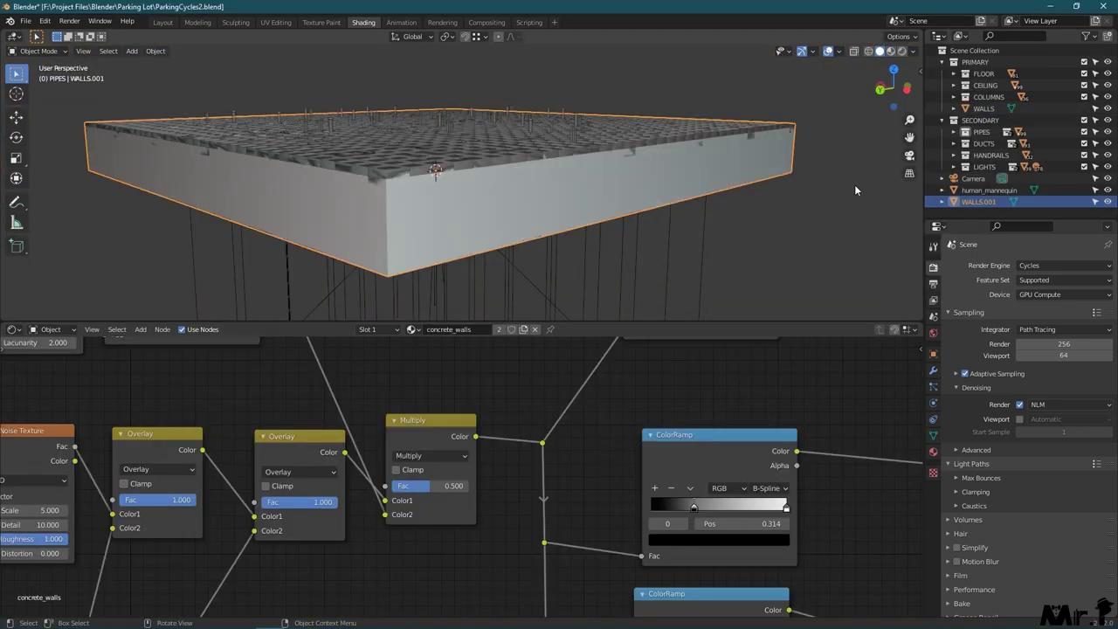
Give the FOG box the Fog material, shrink it slightly inward, and display it as wireframe.
{"action": "left_click", "coordinate": [435, 330]}
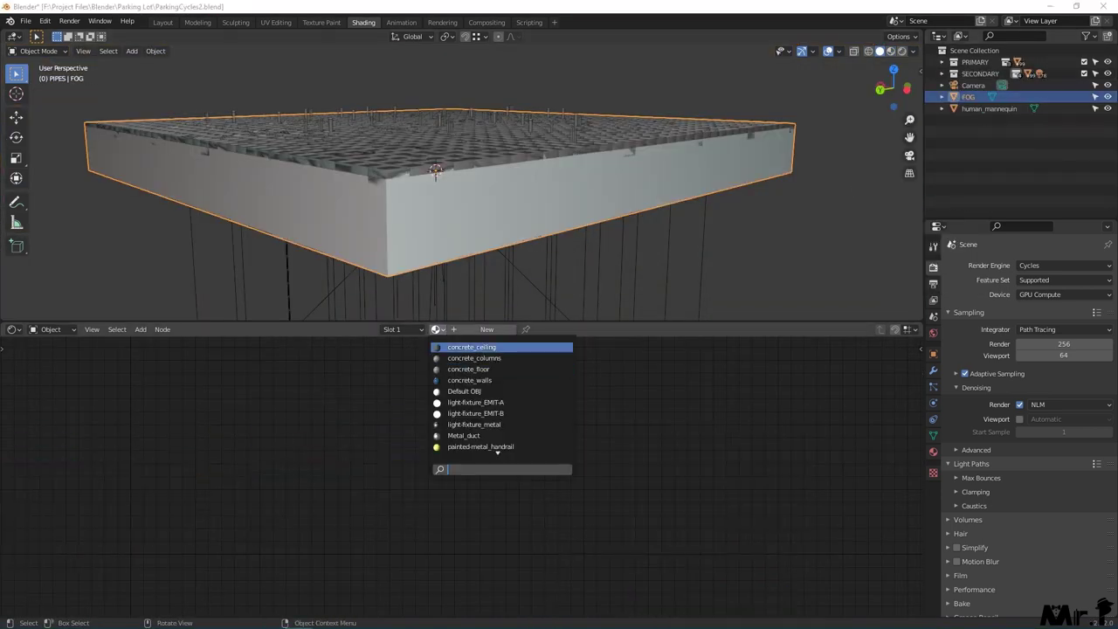
{"action": "key", "text": "Tab"}
{"action": "key", "text": "alt+s"}
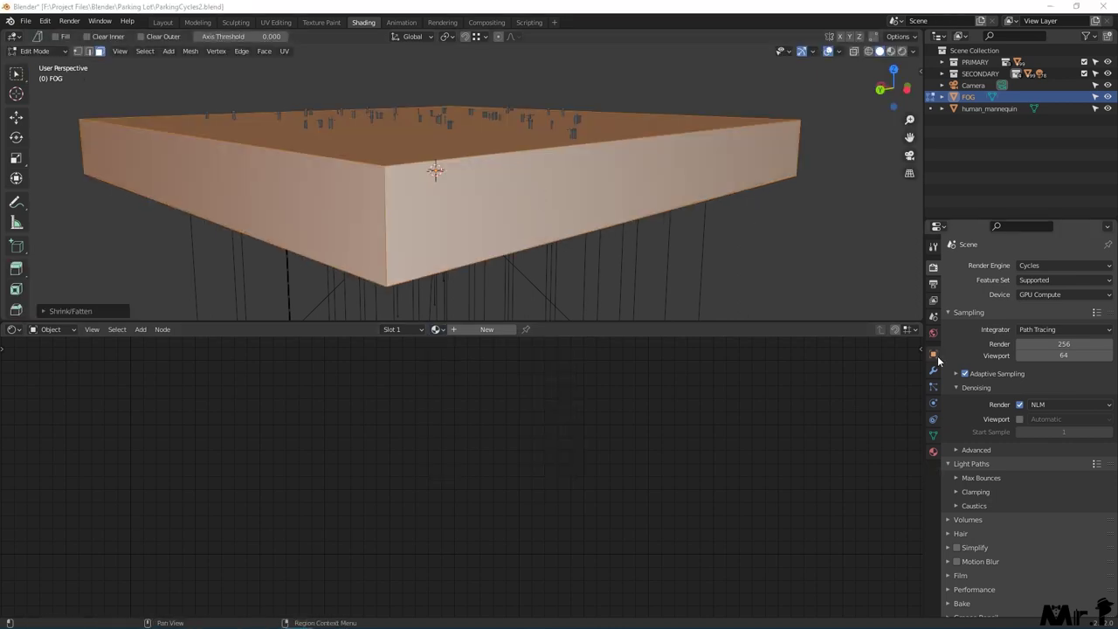
{"action": "left_click", "coordinate": [1032, 554]}
{"action": "key", "text": "Tab"}
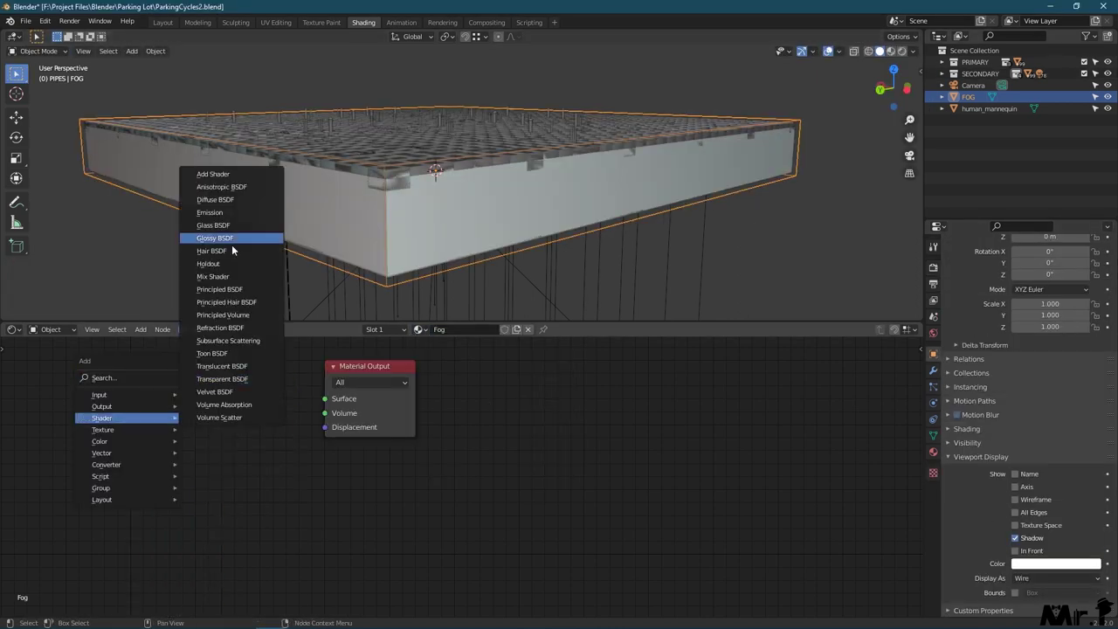
Add a Principled Volume shader to the Fog material with Density 0.1.
{"action": "left_click", "coordinate": [223, 314]}
{"action": "key", "text": "KP_Divide"}
{"action": "left_click", "coordinate": [299, 447]}
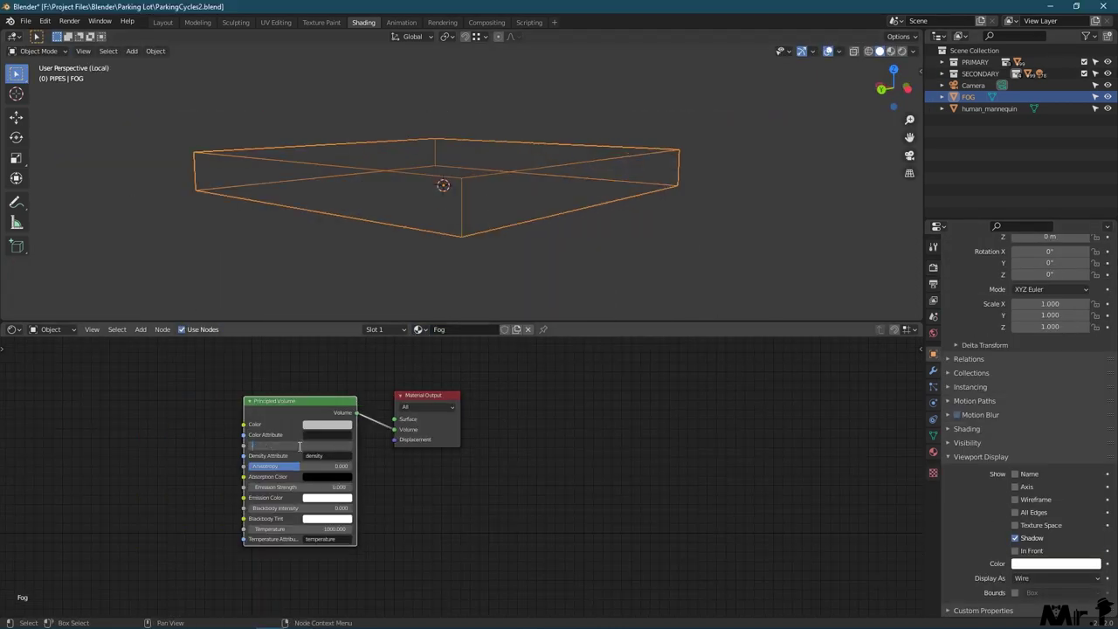
{"action": "type", "text": "0.1"}
{"action": "key", "text": "Return"}
Preview the fog box in rendered Cycles shading.
{"action": "key", "text": "z"}
{"action": "key", "text": "KP_Divide"}
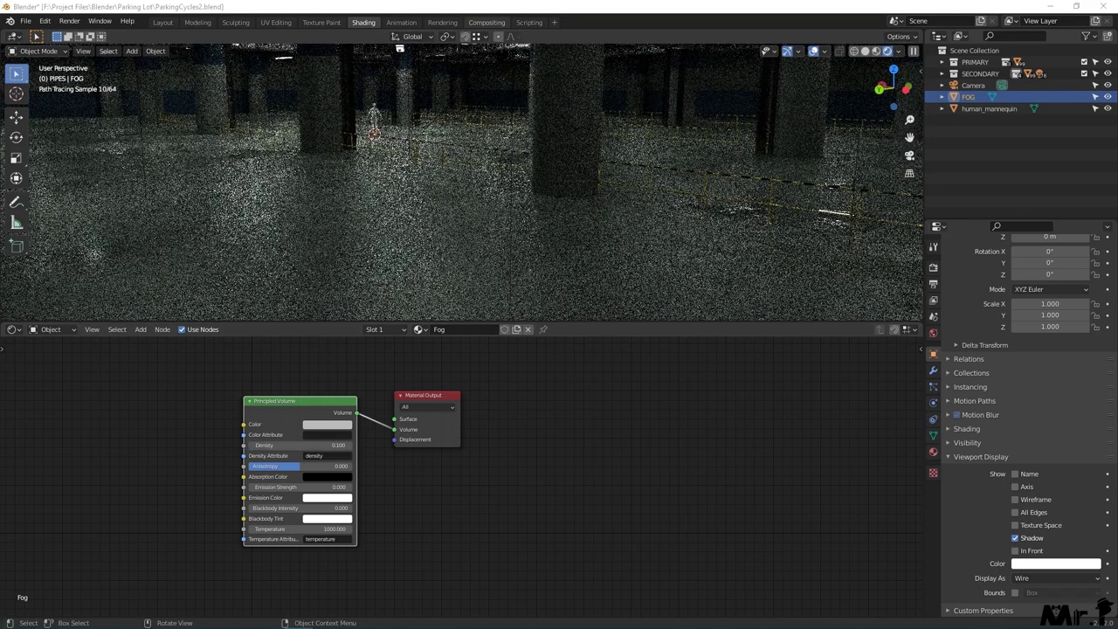
{"action": "left_click", "coordinate": [933, 267]}
{"action": "left_click", "coordinate": [1063, 264]}
Insert a ColorRamp after the spherical gradient, and set the mapping scale to 0.05, then 0.02.
{"action": "left_click", "coordinate": [1041, 265]}
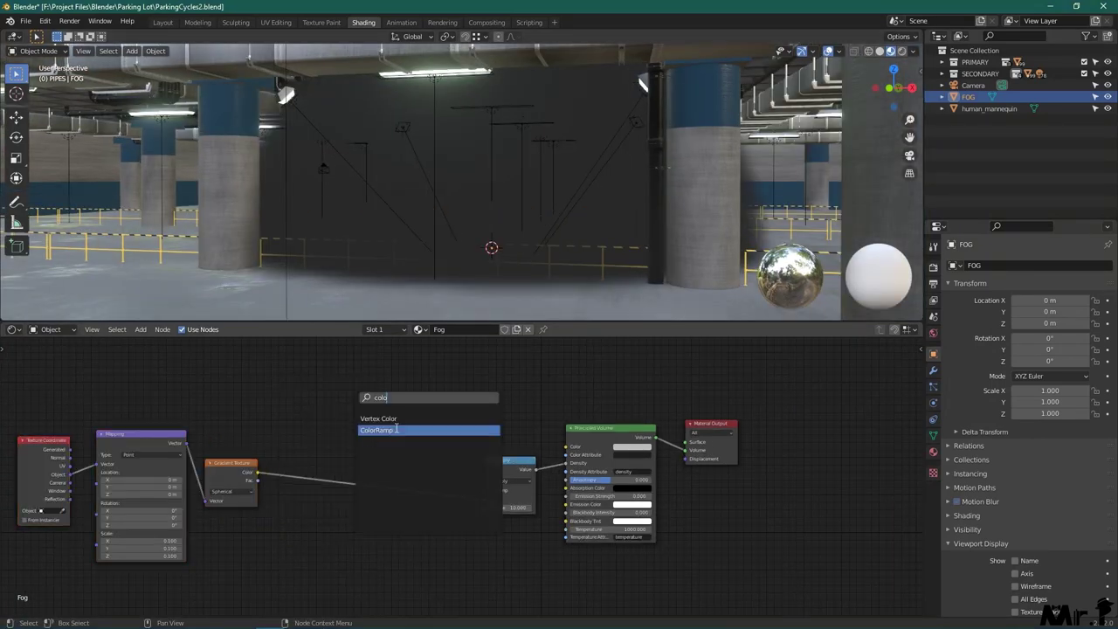
{"action": "left_click", "coordinate": [395, 429]}
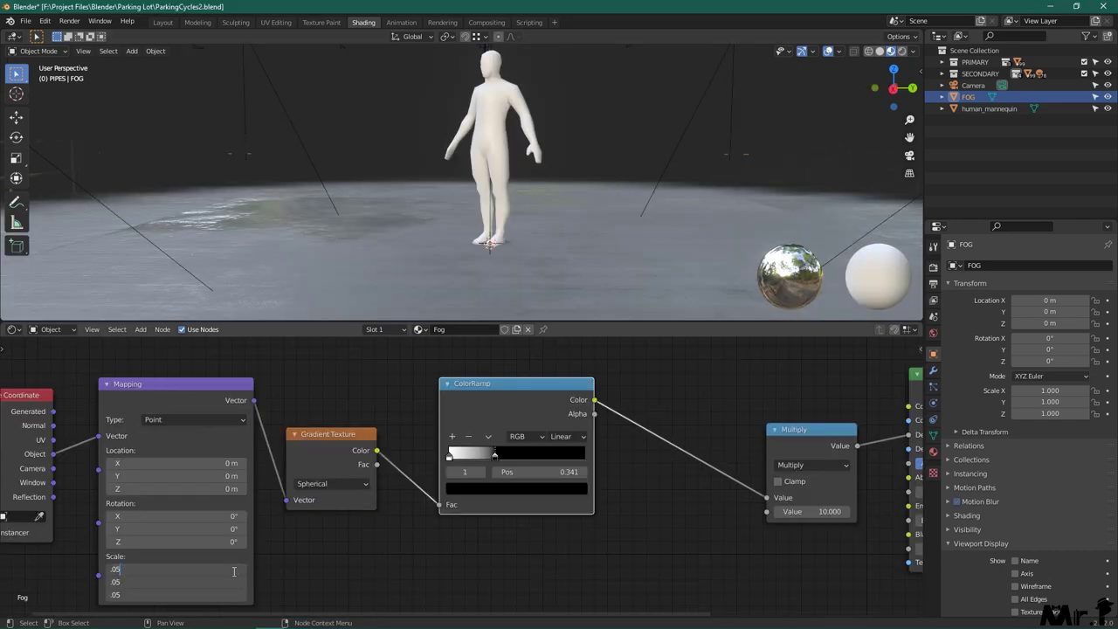
{"action": "key", "text": "Return"}
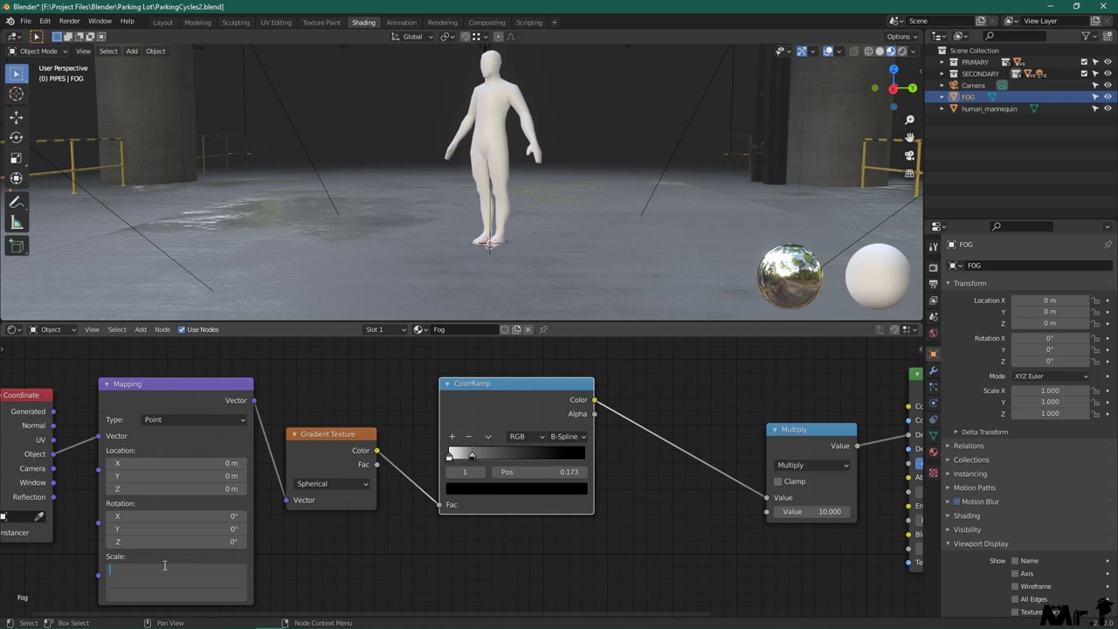
{"action": "key", "text": "Return"}
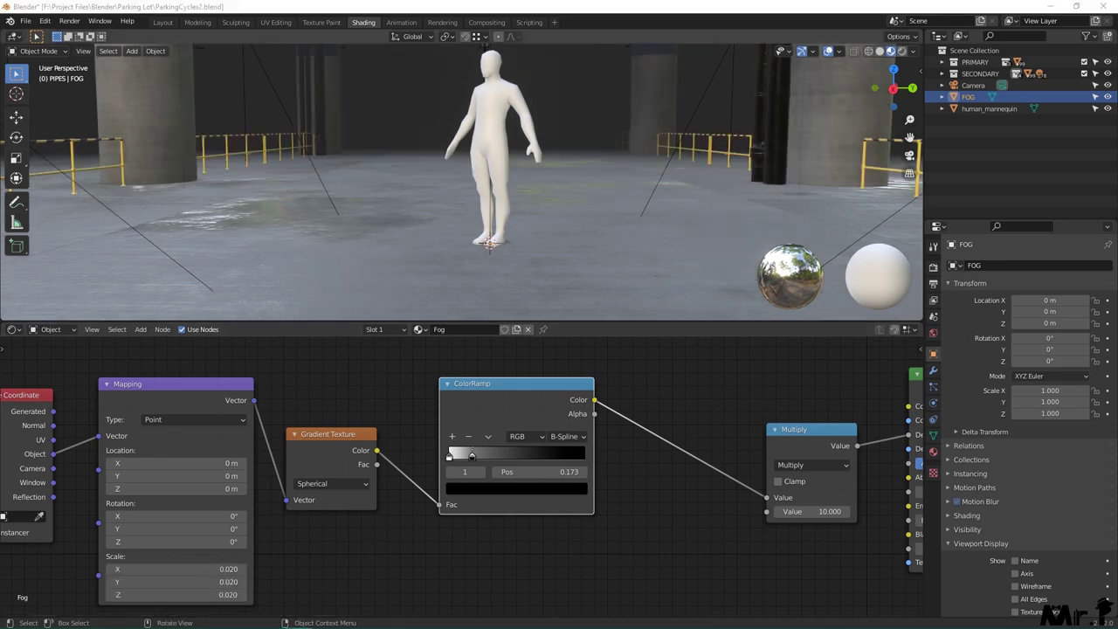